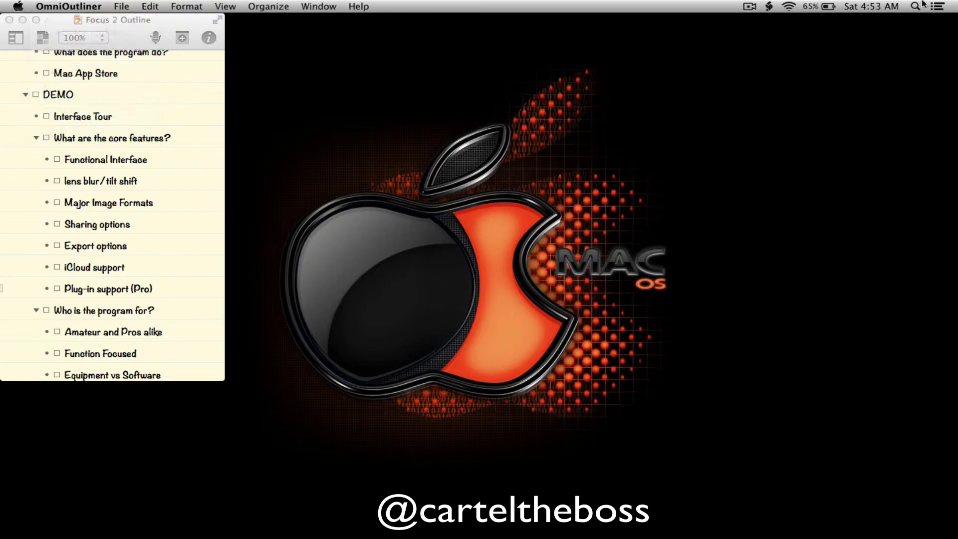
# Step: Search the computer for "focus" and launch Focus 2
pyautogui.click(918, 6)
pyautogui.write('focus')
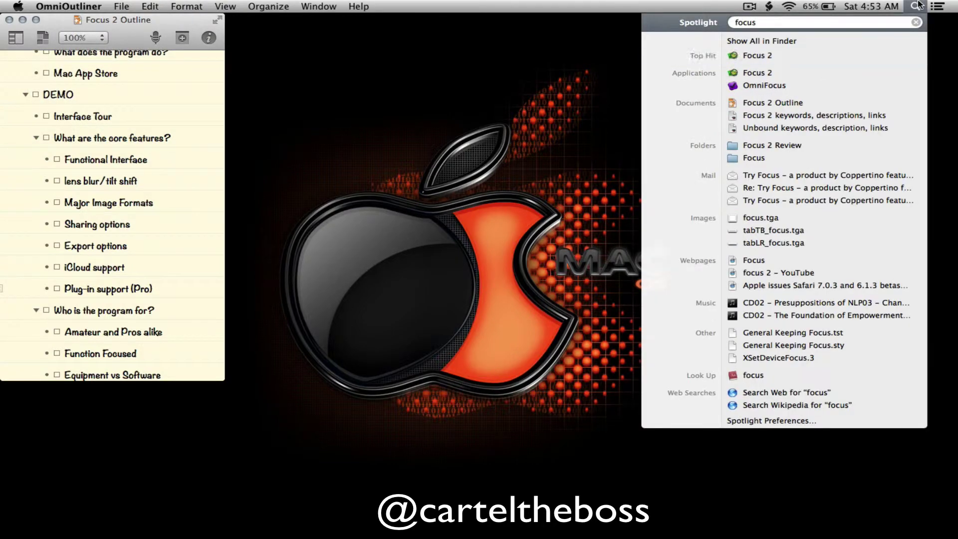
pyautogui.press('Return')
pyautogui.click(918, 6)
pyautogui.press('Escape')
pyautogui.press('Escape')
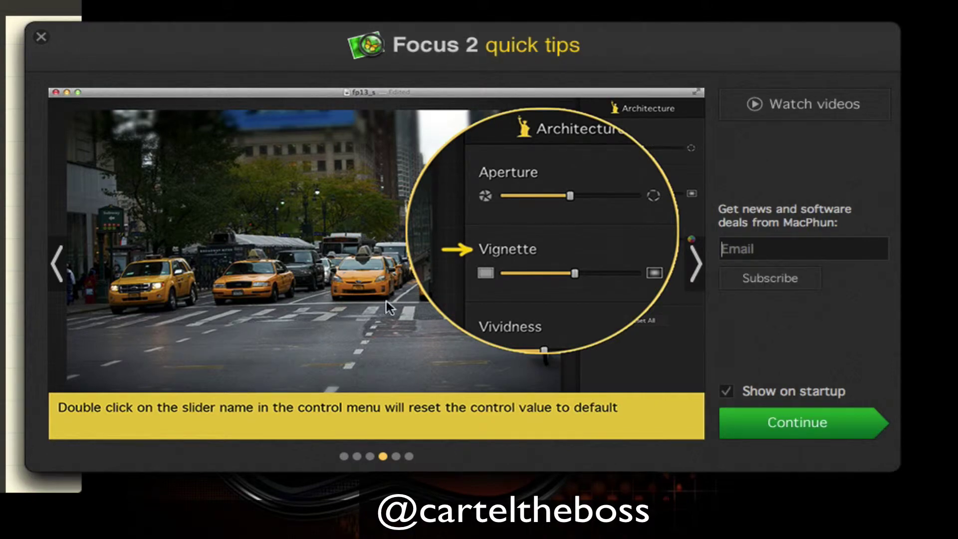
# Step: Go through the Focus 2 quick tips from the first to the last, and continue to the empty photo window
pyautogui.click(345, 457)
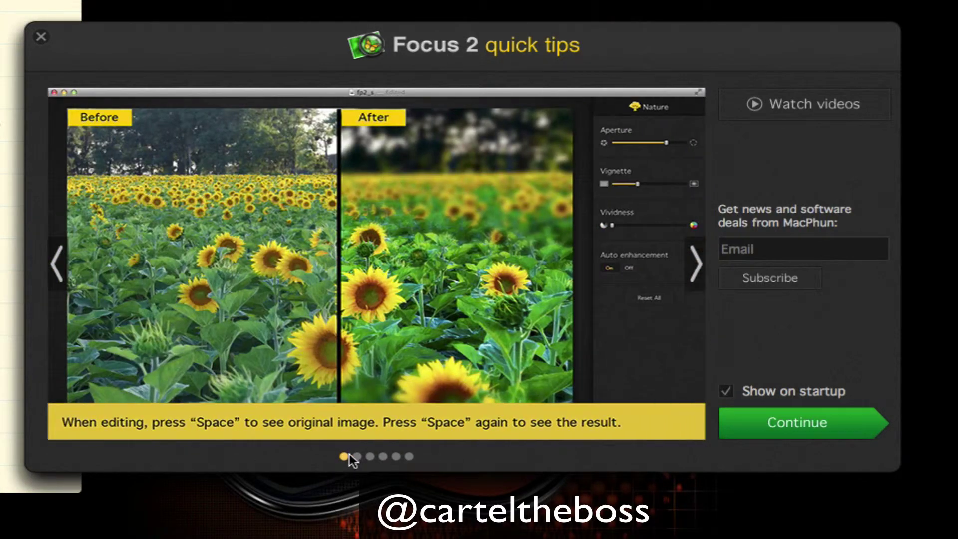
pyautogui.click(357, 456)
pyautogui.click(370, 456)
pyautogui.click(384, 456)
pyautogui.click(396, 456)
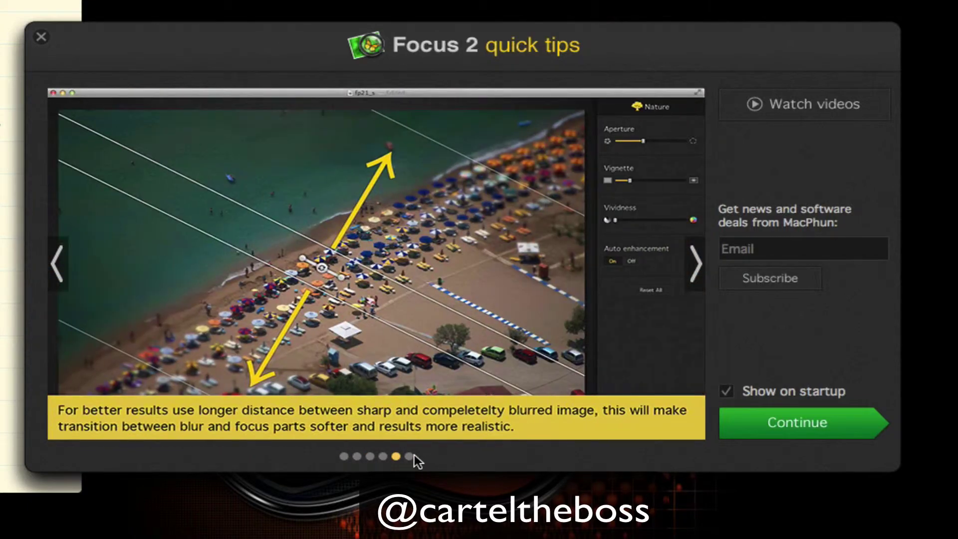
pyautogui.click(409, 456)
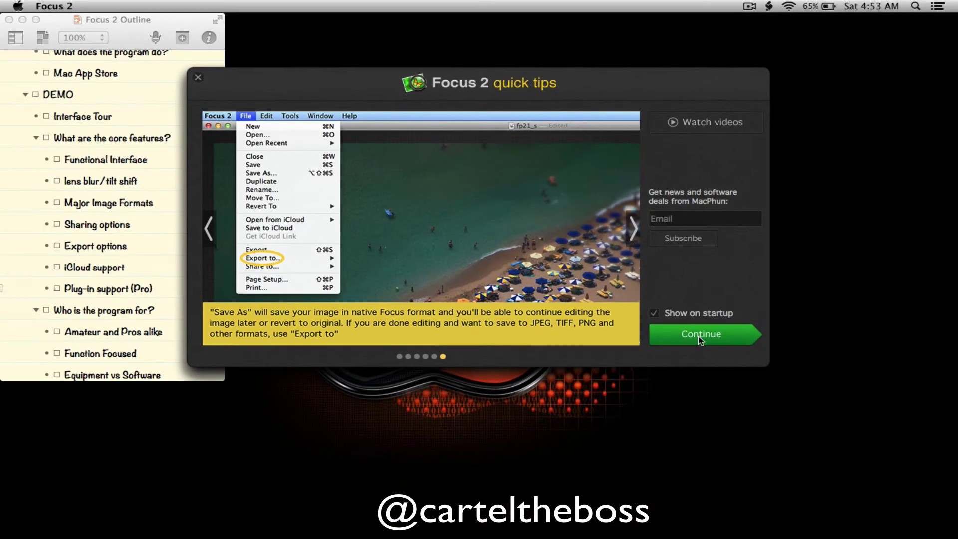
pyautogui.click(722, 353)
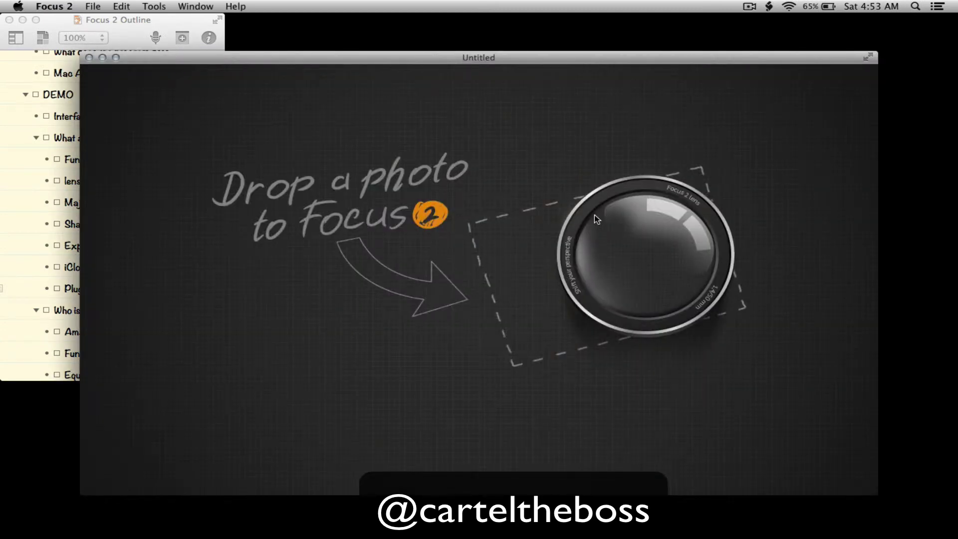
# Step: Open the recent photo Ford_GT_High_Quality.jpg and show its window in full screen
pyautogui.moveTo(315, 62); pyautogui.dragTo(316, 16)
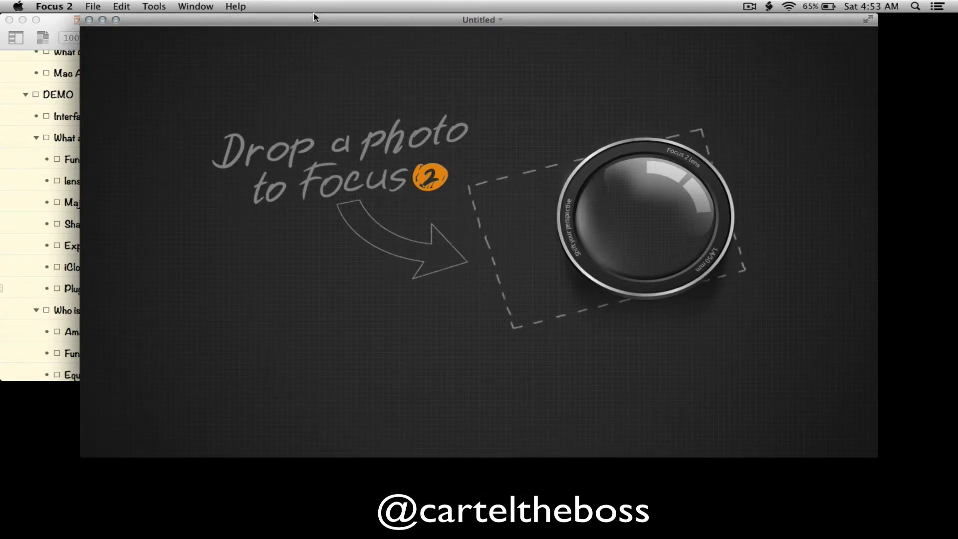
pyautogui.click(94, 5)
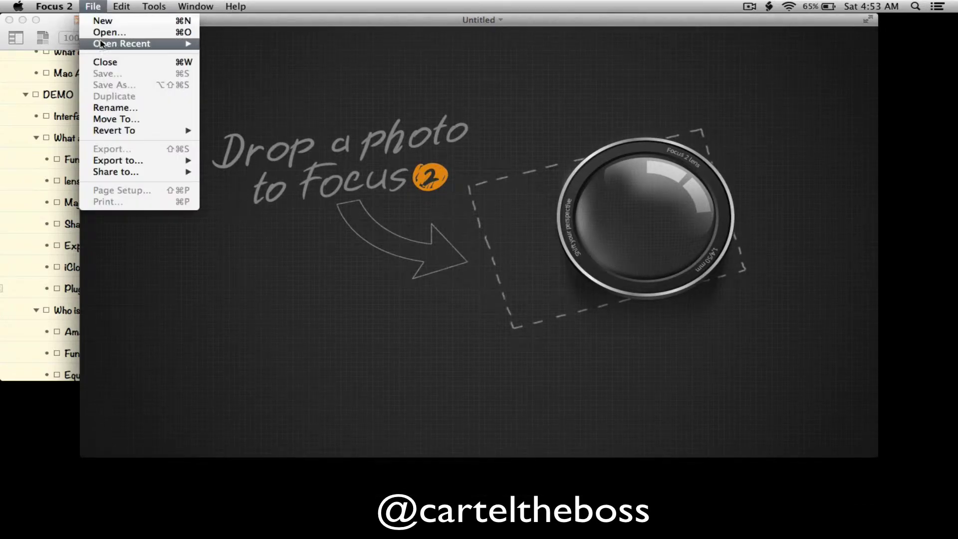
pyautogui.moveTo(120, 43)
pyautogui.click(235, 56)
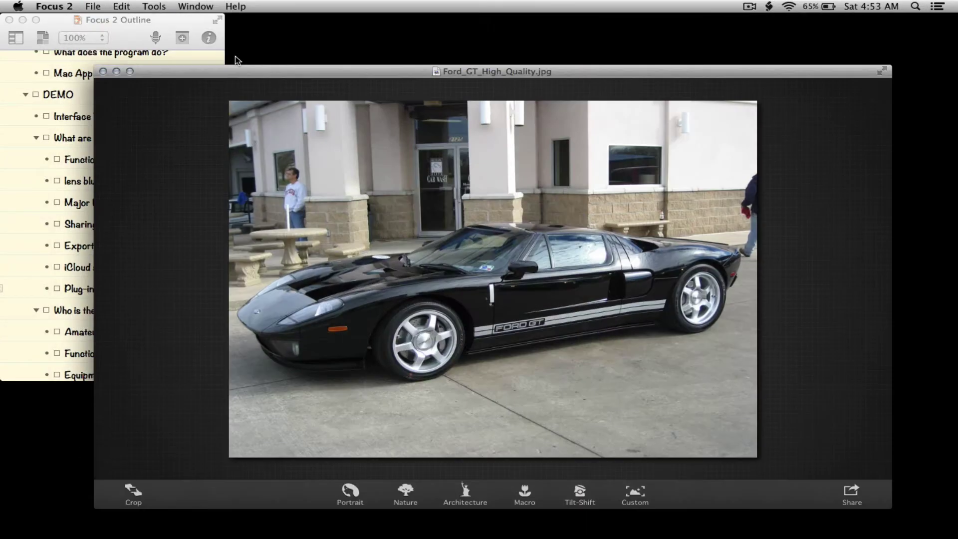
pyautogui.moveTo(484, 75); pyautogui.dragTo(474, 24)
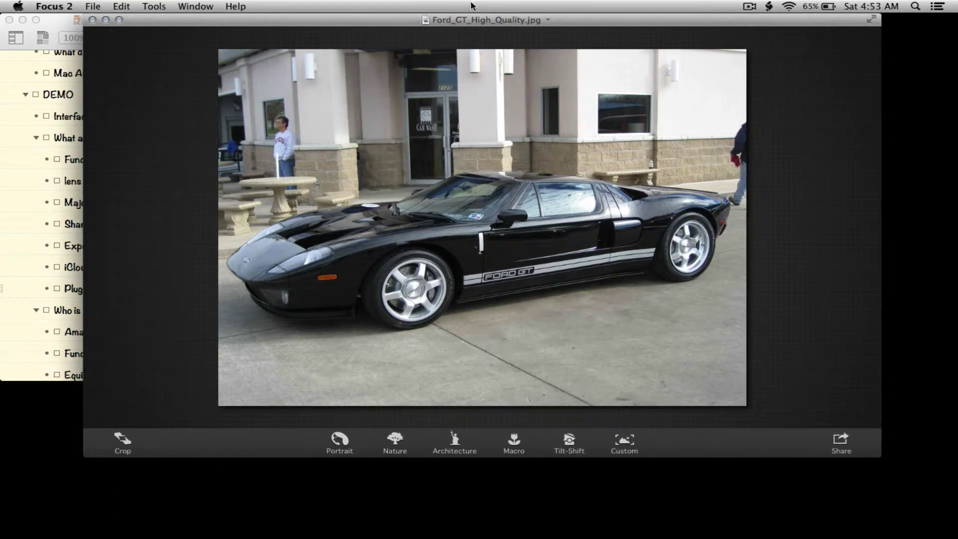
pyautogui.click(873, 21)
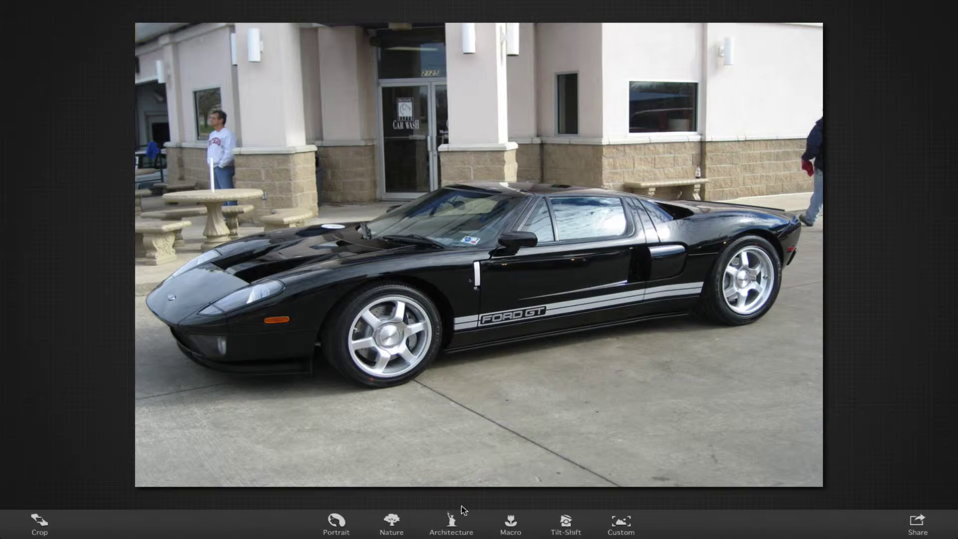
# Step: Start the Crop tool and view the available aspect ratios and the Horizon control, keeping Original proportions
pyautogui.click(39, 525)
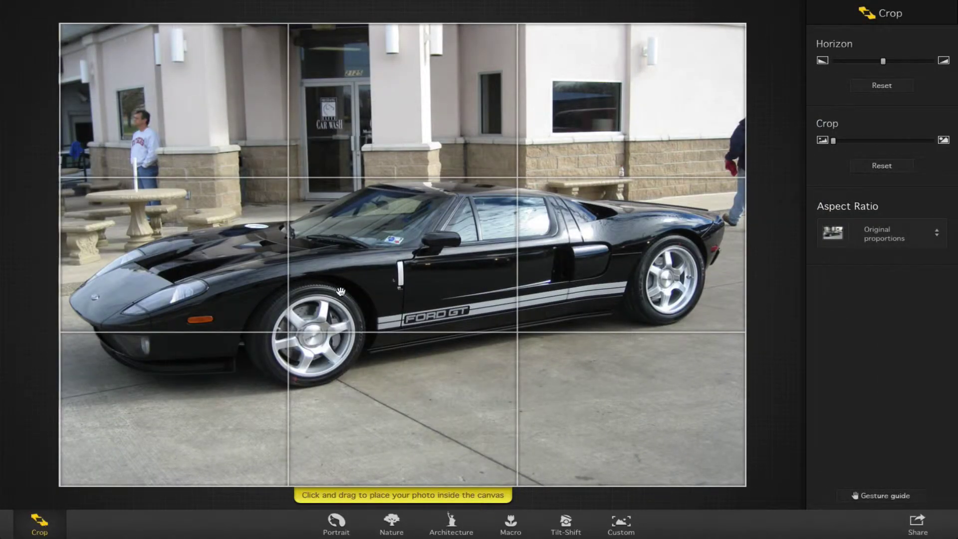
pyautogui.click(934, 232)
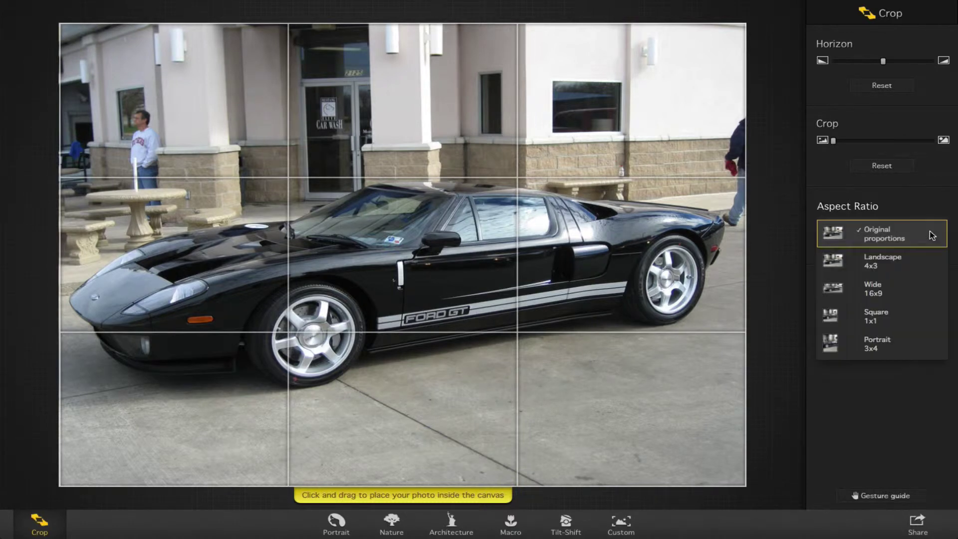
pyautogui.click(888, 391)
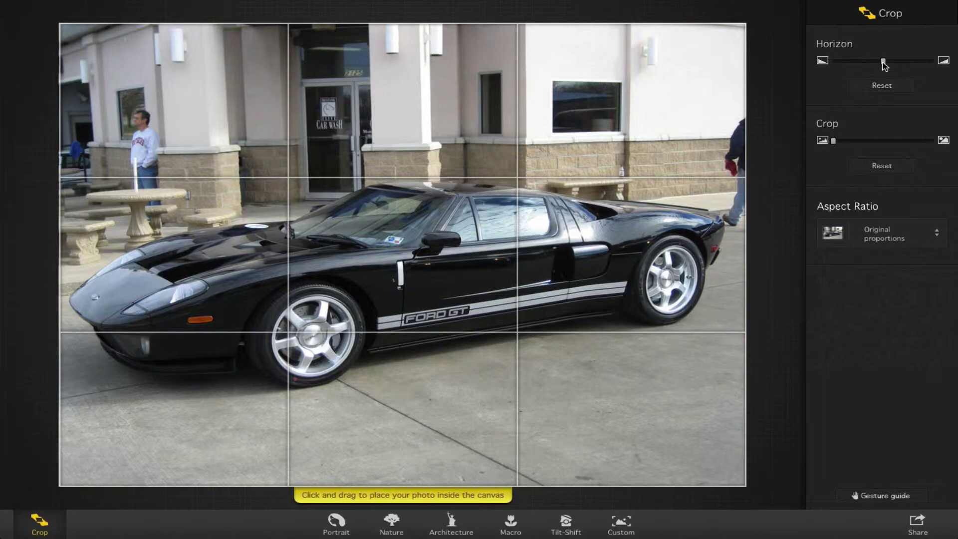
pyautogui.moveTo(884, 64)
pyautogui.mouseDown()
pyautogui.moveTo(868, 66)
pyautogui.moveTo(913, 65)
pyautogui.moveTo(884, 65)
pyautogui.mouseUp()
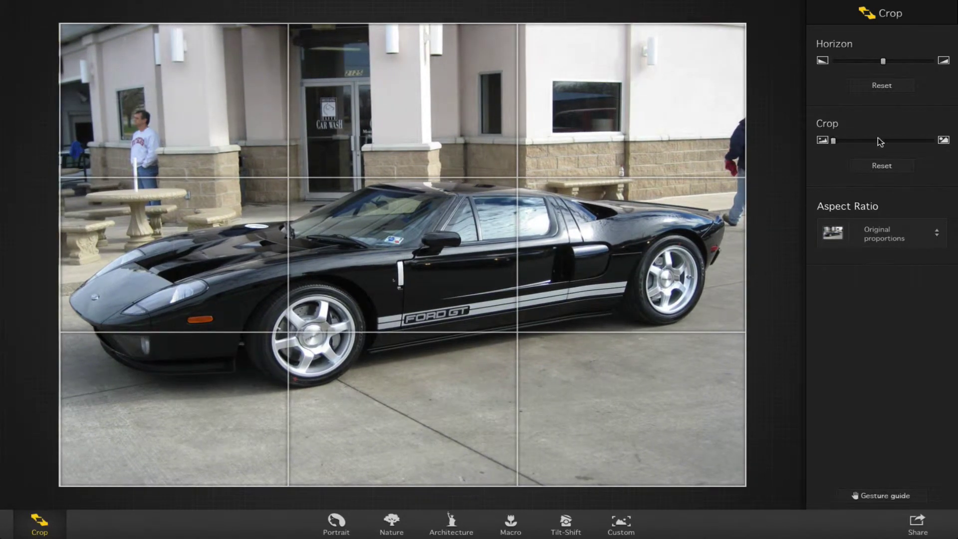
# Step: Try enlarging the photo inside the crop frame and repositioning the car, and return the crop amount to its minimum
pyautogui.moveTo(834, 141)
pyautogui.mouseDown()
pyautogui.moveTo(877, 141)
pyautogui.moveTo(832, 146)
pyautogui.mouseUp()
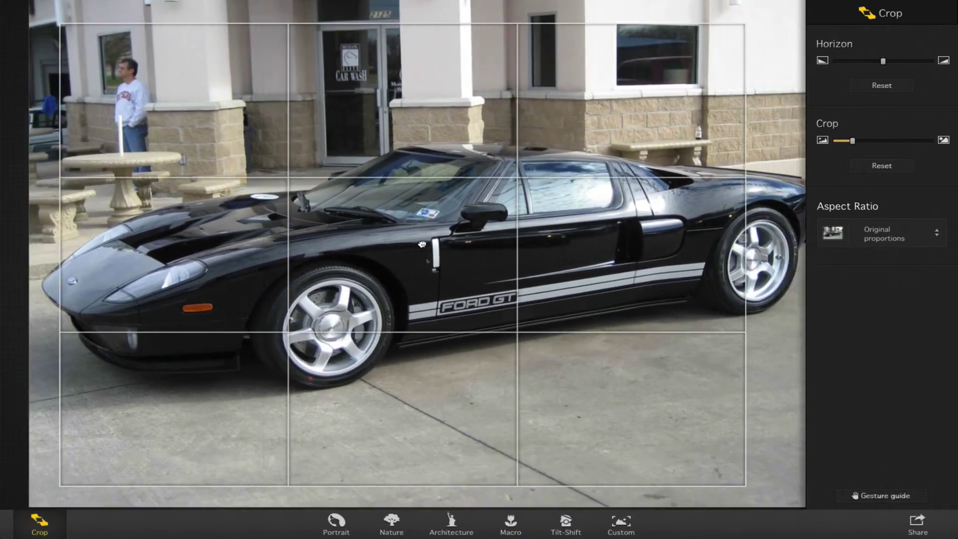
pyautogui.moveTo(421, 244); pyautogui.dragTo(346, 269)
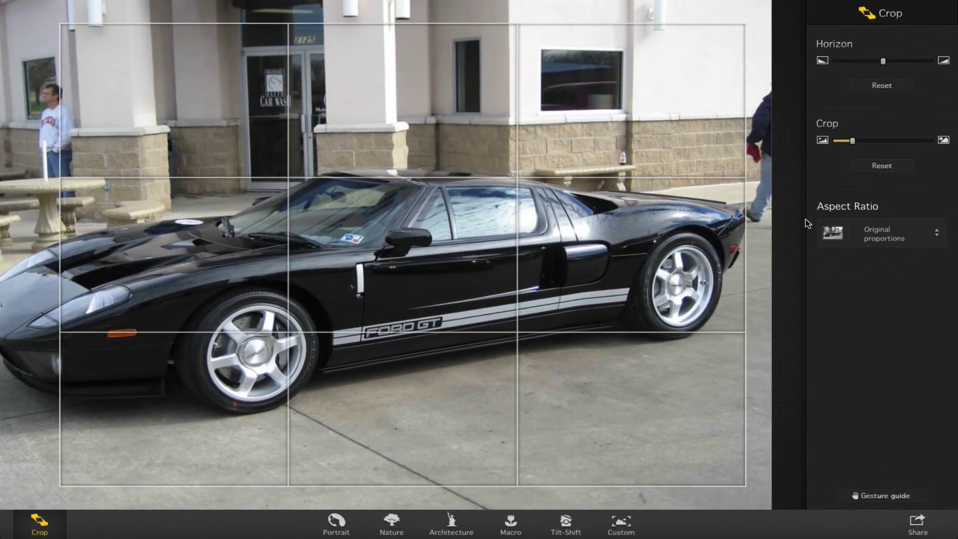
pyautogui.moveTo(504, 228); pyautogui.dragTo(481, 195)
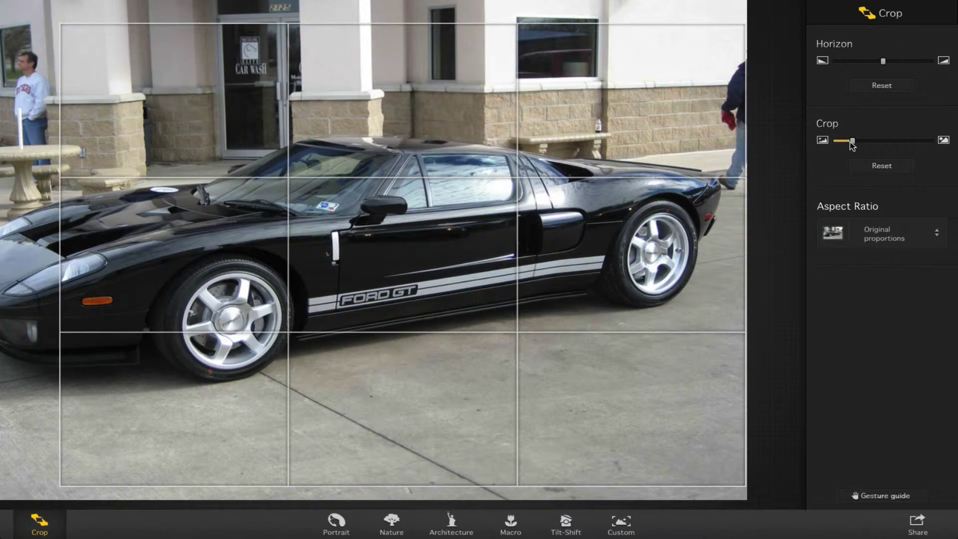
pyautogui.moveTo(854, 145); pyautogui.dragTo(819, 143)
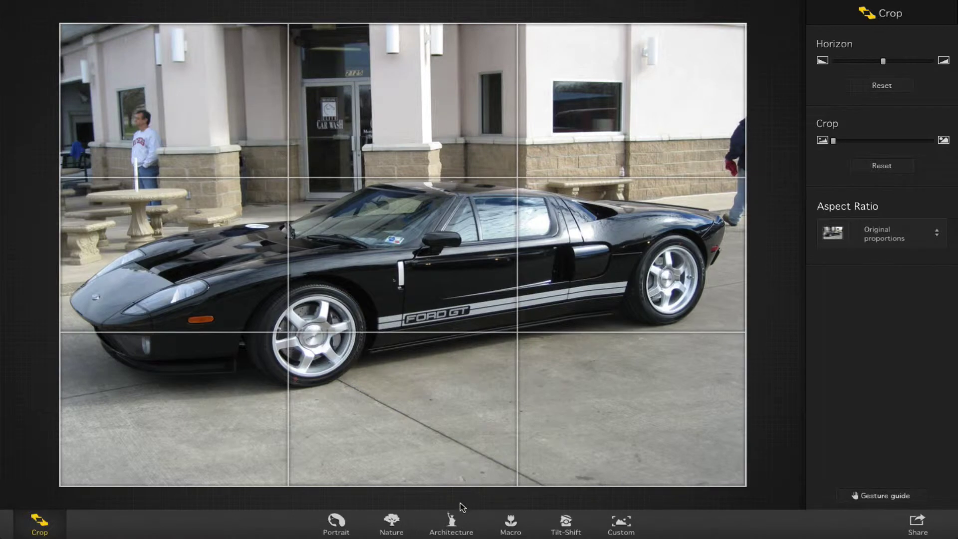
# Step: Apply the Tilt-Shift effect and rotate and narrow its focus band so it runs along the car's body
pyautogui.click(569, 523)
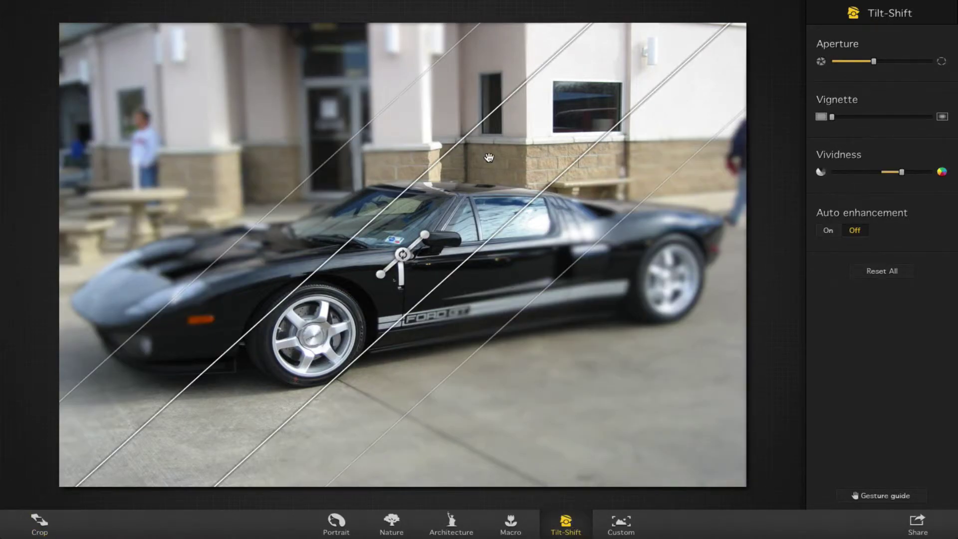
pyautogui.moveTo(425, 235); pyautogui.dragTo(444, 252)
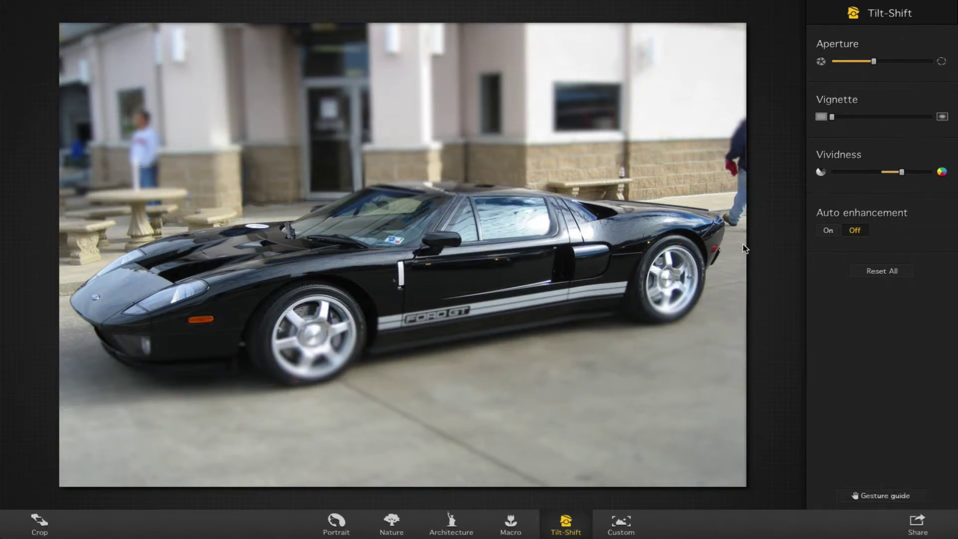
pyautogui.moveTo(428, 298); pyautogui.dragTo(429, 279)
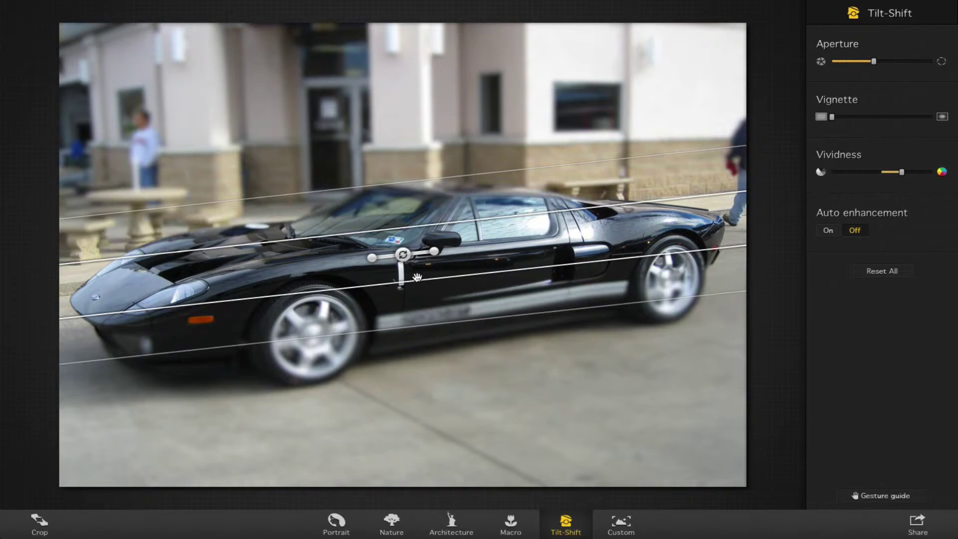
pyautogui.moveTo(377, 260); pyautogui.dragTo(375, 261)
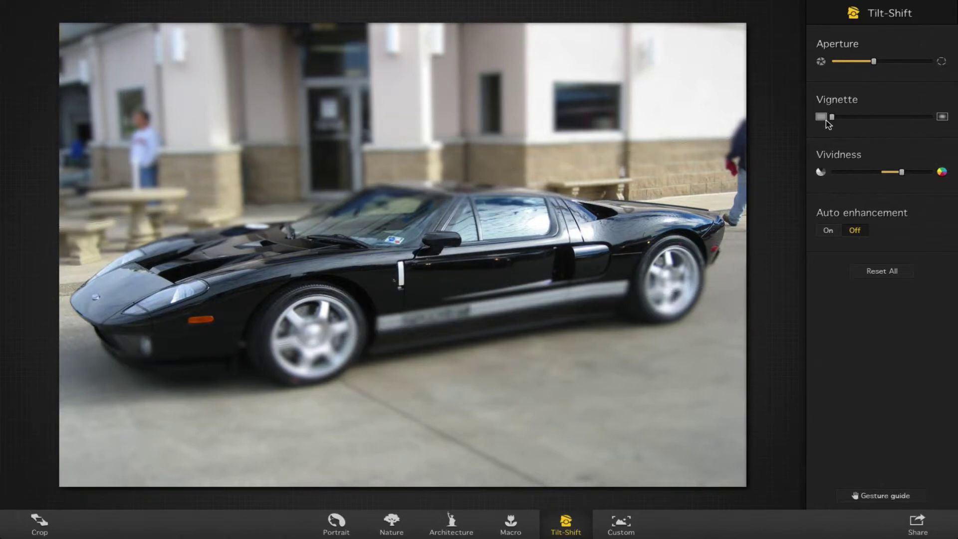
# Step: Try the Vignette control, and turn Auto enhancement on and back off for the Tilt-Shift effect
pyautogui.moveTo(838, 116); pyautogui.dragTo(762, 128)
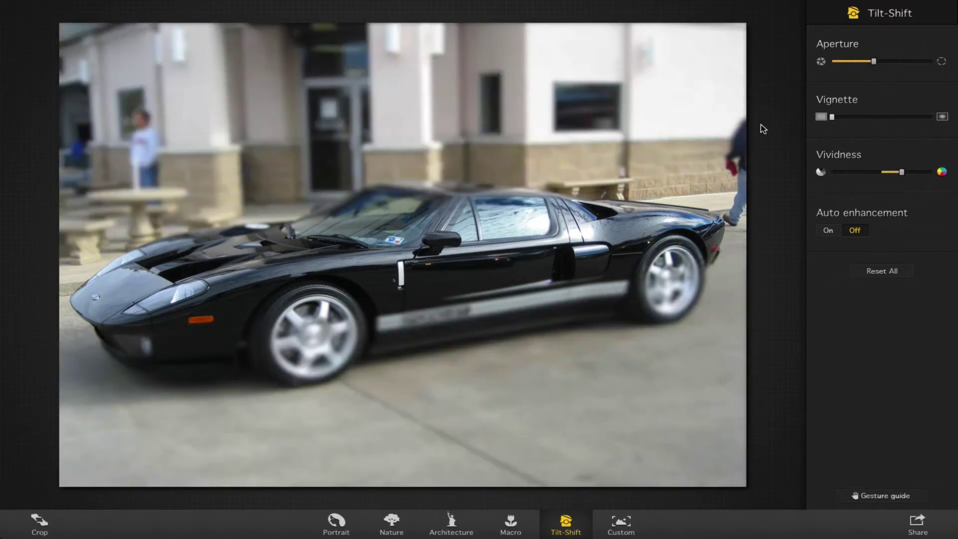
pyautogui.click(829, 231)
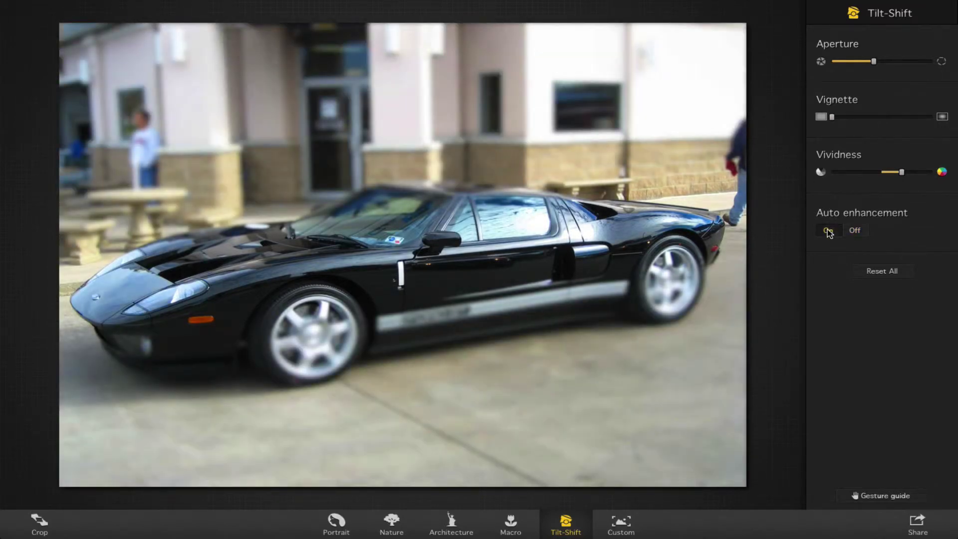
pyautogui.click(855, 230)
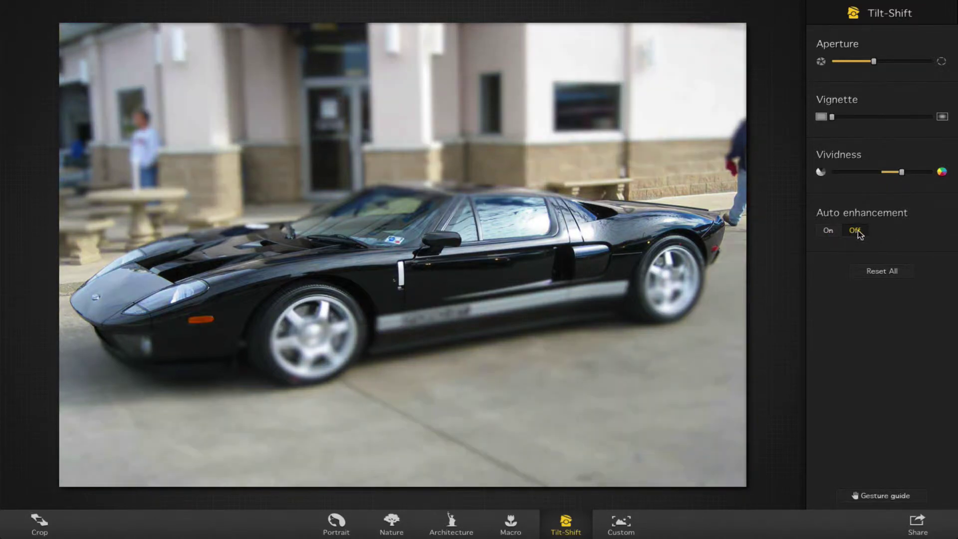
# Step: Try weaker and stronger Aperture blur on the Tilt-Shift photo, and reset all of the effect's adjustments
pyautogui.click(876, 62)
pyautogui.moveTo(893, 66); pyautogui.dragTo(861, 65)
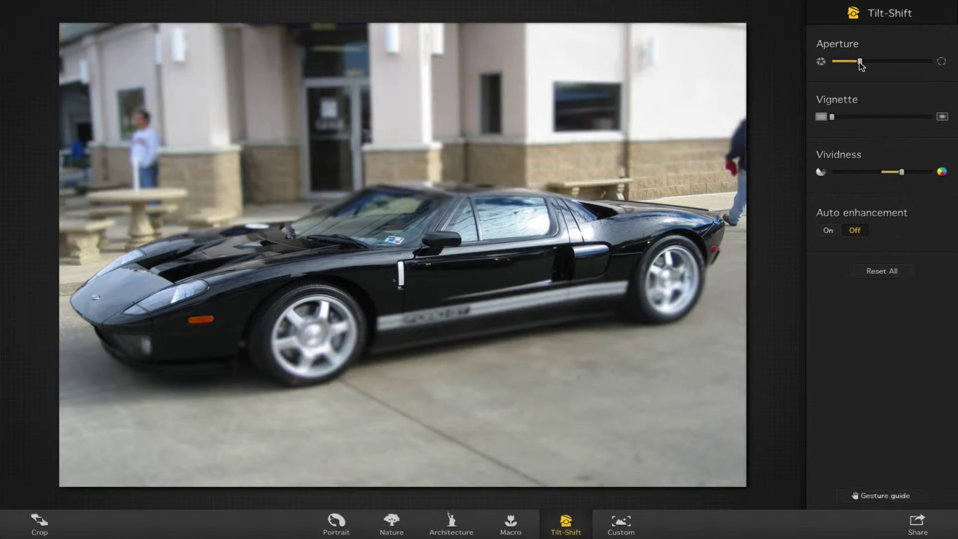
pyautogui.moveTo(860, 62); pyautogui.dragTo(842, 61)
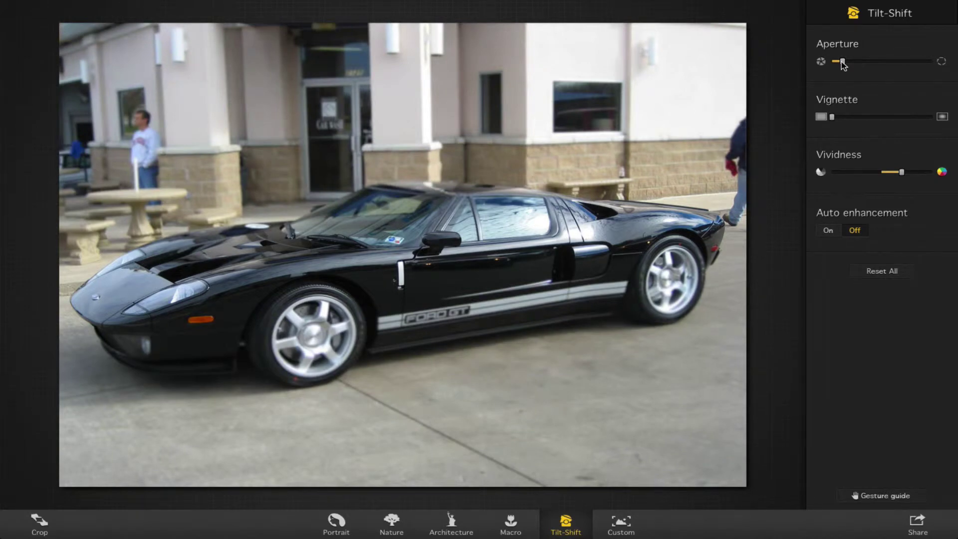
pyautogui.moveTo(842, 61); pyautogui.dragTo(871, 62)
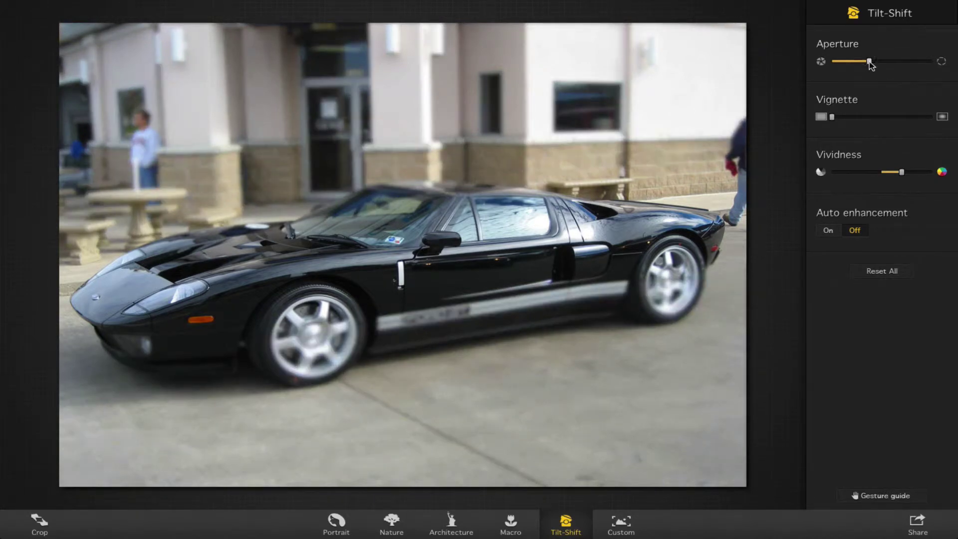
pyautogui.click(882, 272)
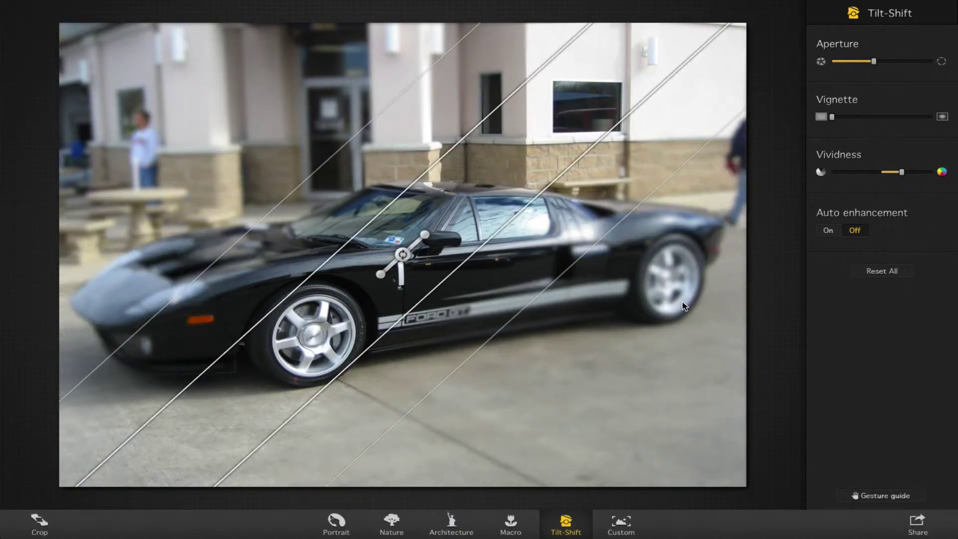
# Step: Apply the Macro effect and move and shrink its focus circle onto the man standing by the stone table
pyautogui.click(508, 524)
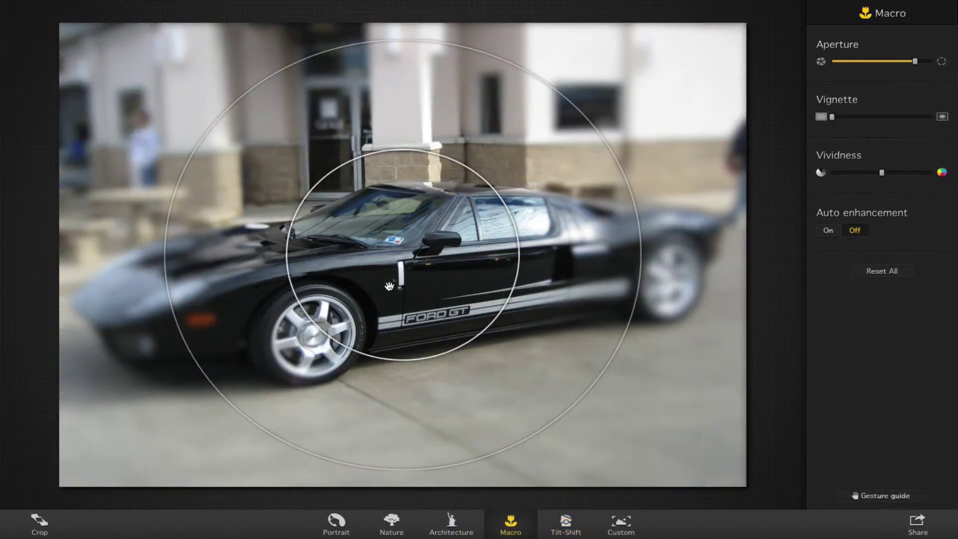
pyautogui.moveTo(390, 249); pyautogui.dragTo(165, 124)
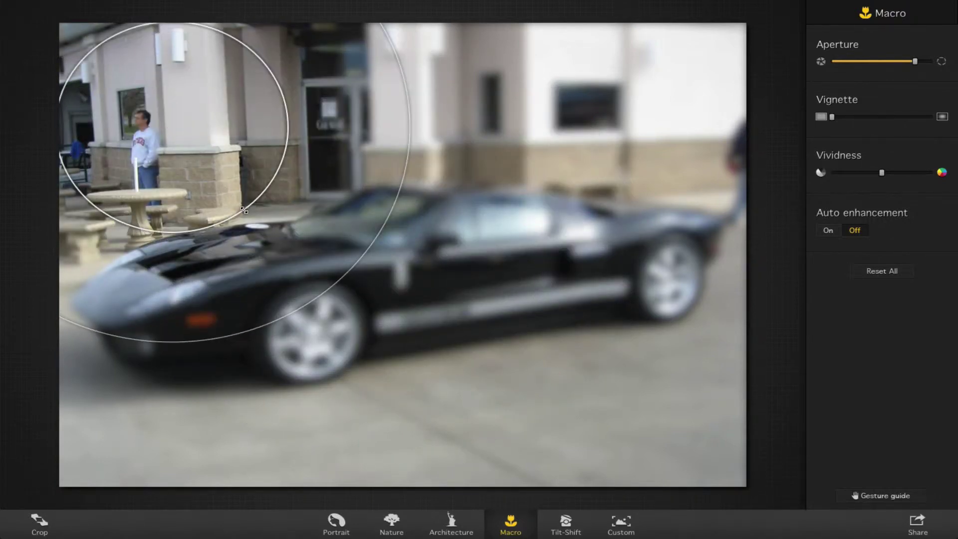
pyautogui.moveTo(245, 210); pyautogui.dragTo(185, 173)
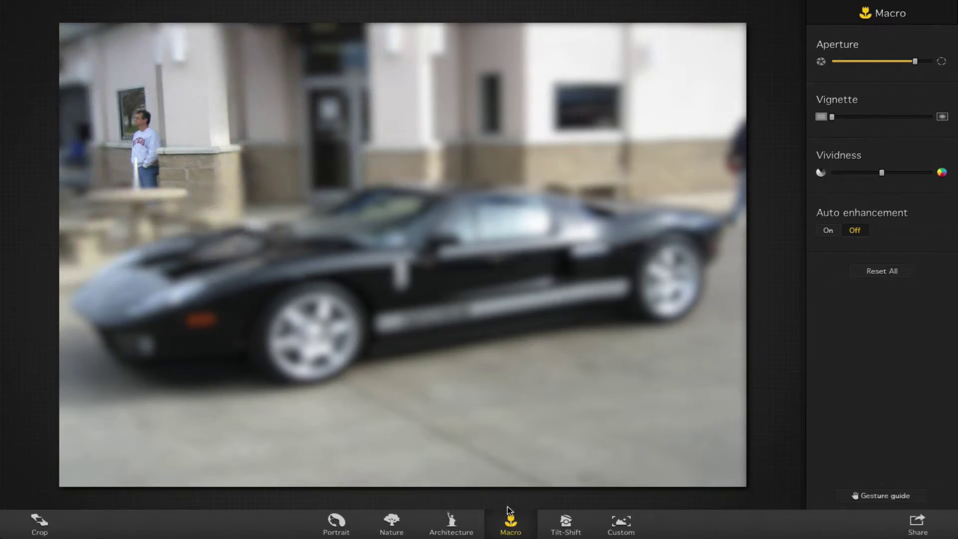
pyautogui.moveTo(171, 145); pyautogui.dragTo(143, 135)
pyautogui.moveTo(139, 130)
pyautogui.mouseDown()
pyautogui.moveTo(161, 148)
pyautogui.moveTo(143, 120)
pyautogui.moveTo(147, 135)
pyautogui.mouseUp()
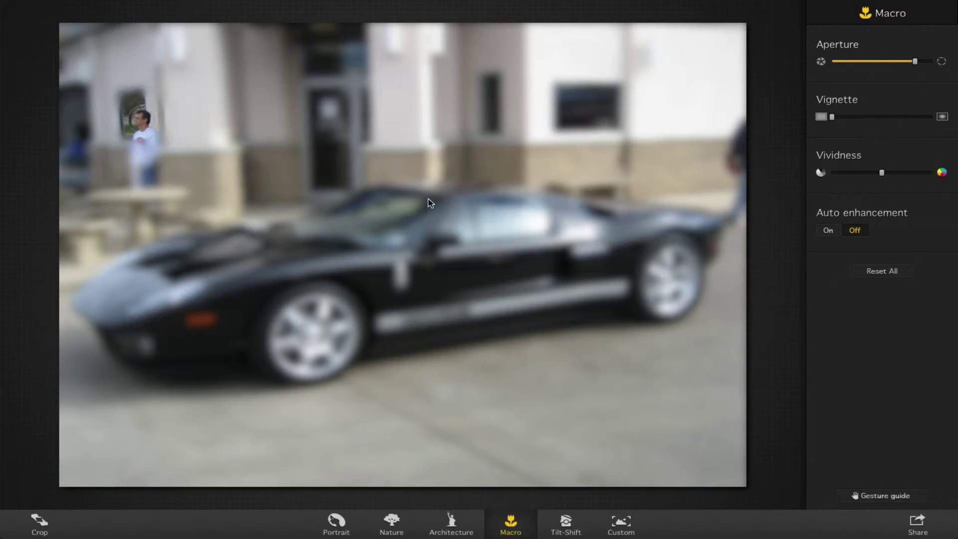
pyautogui.moveTo(156, 128)
pyautogui.moveTo(149, 133); pyautogui.dragTo(156, 142)
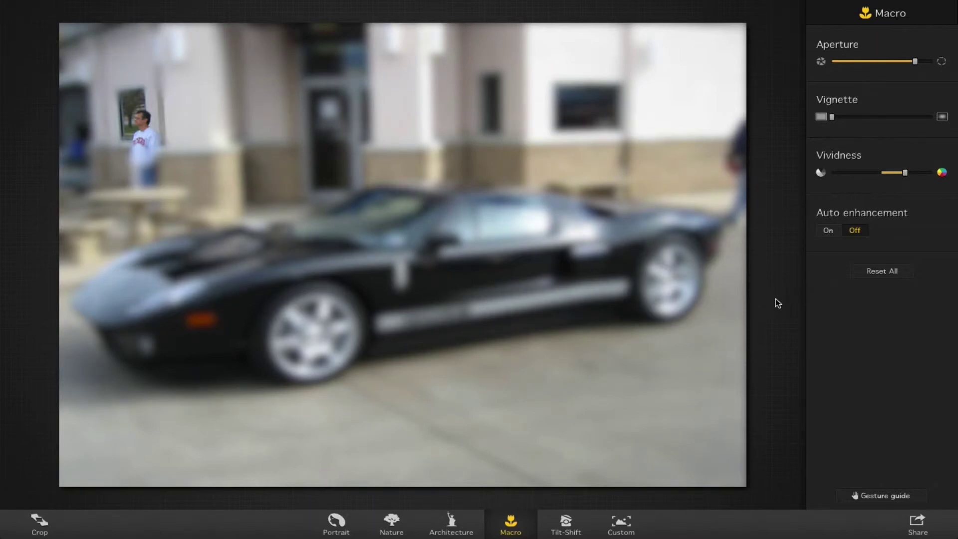
# Step: Reset all Macro adjustments on the Ford GT photo, and open the recent file Beyonce-Grammy-Red-Carpet-3065813.jpg
pyautogui.click(878, 275)
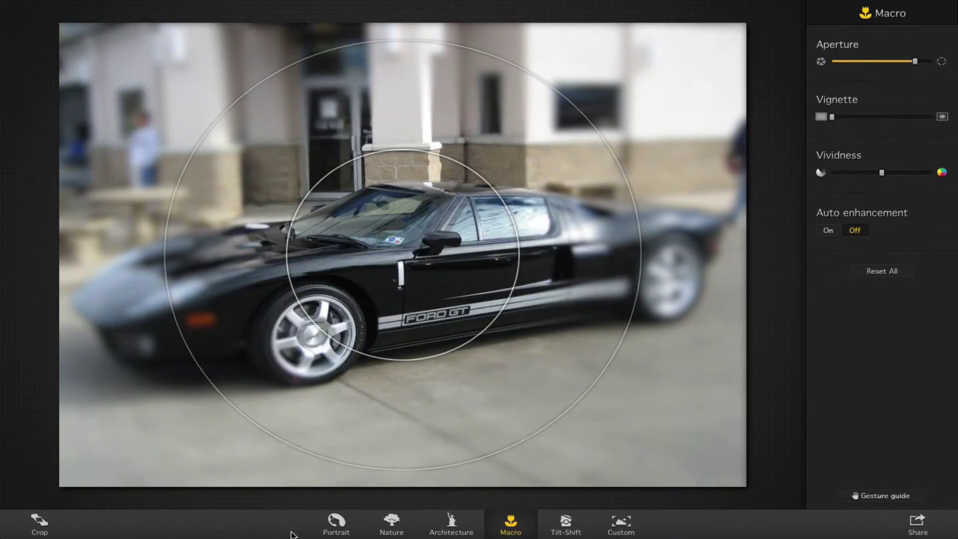
pyautogui.click(92, 6)
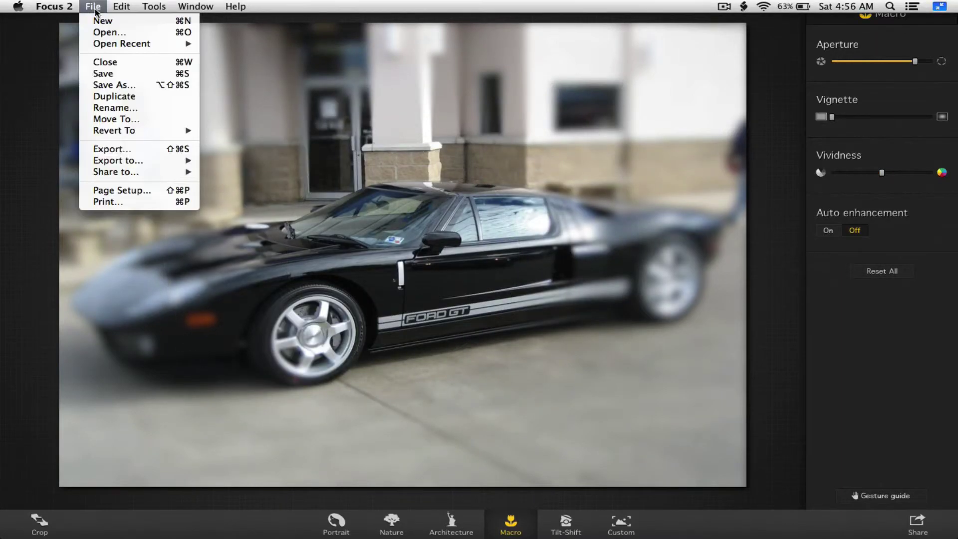
pyautogui.moveTo(107, 45)
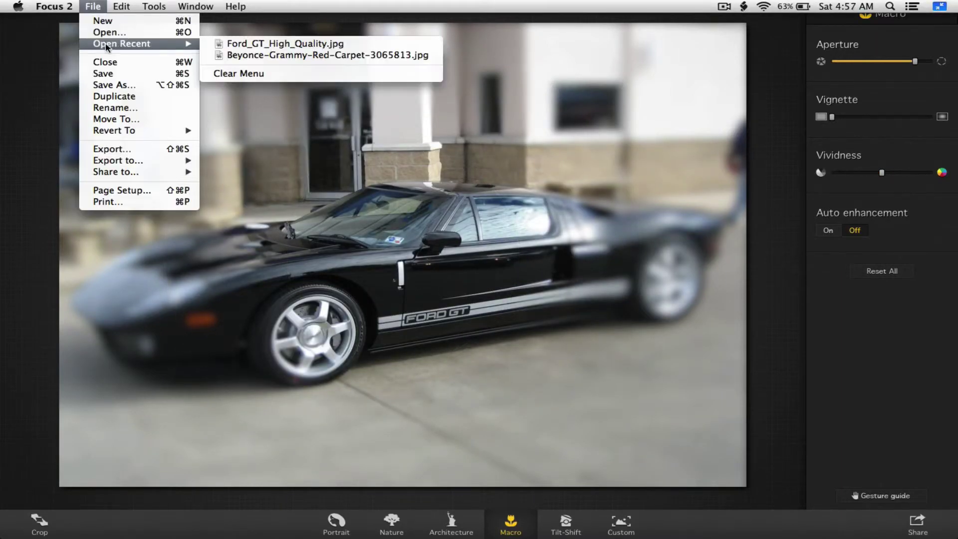
pyautogui.click(230, 57)
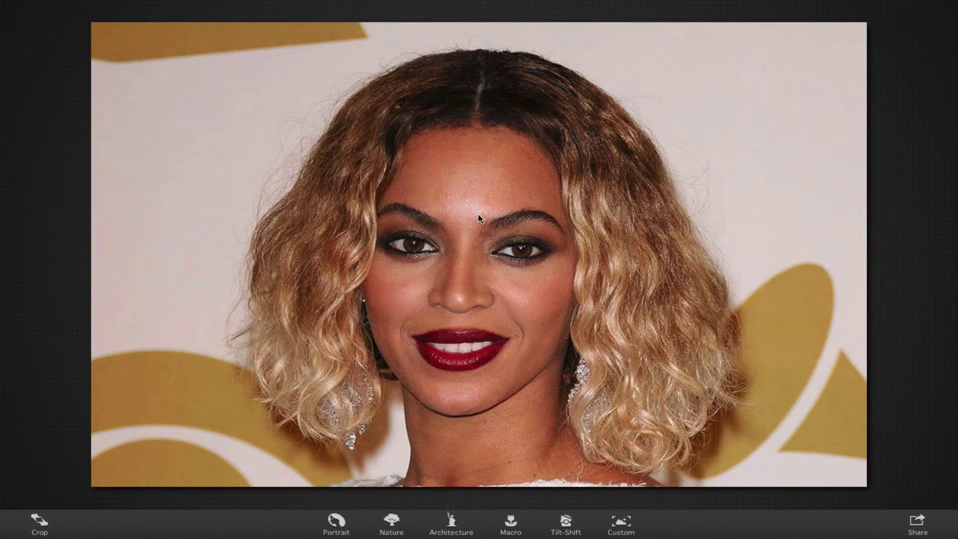
# Step: Apply the Portrait effect to the Beyonce photo, and take the Ford GT photo out of full screen and close it
pyautogui.click(337, 521)
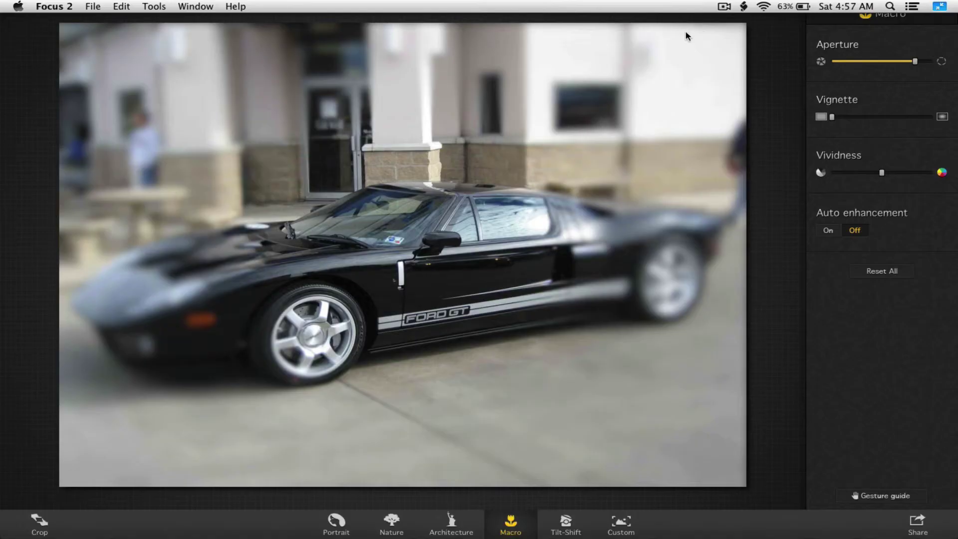
pyautogui.press('ctrl+super+f')
pyautogui.click(93, 20)
pyautogui.click(443, 89)
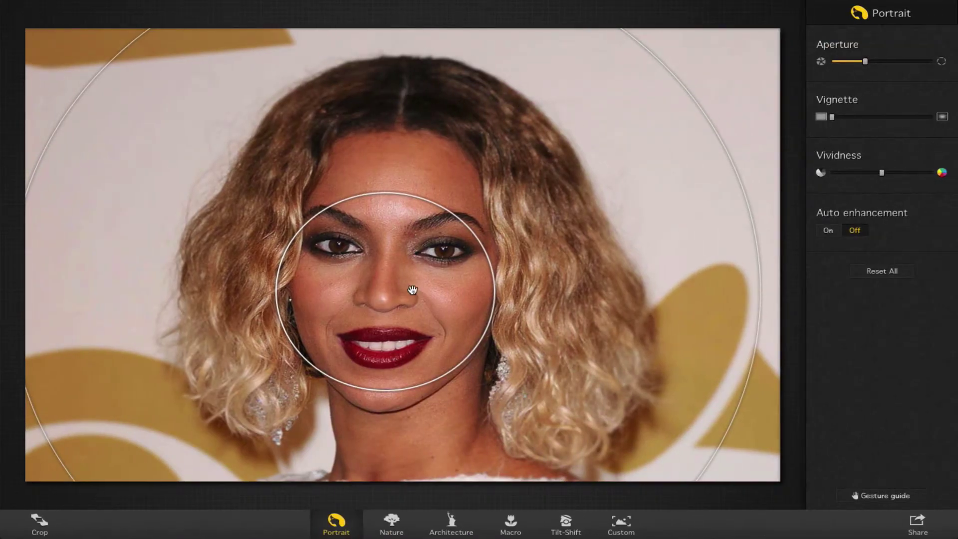
# Step: Move the Portrait focus circle up and enlarge it around the face, and turn Auto enhancement on and back off
pyautogui.moveTo(413, 304); pyautogui.dragTo(415, 242)
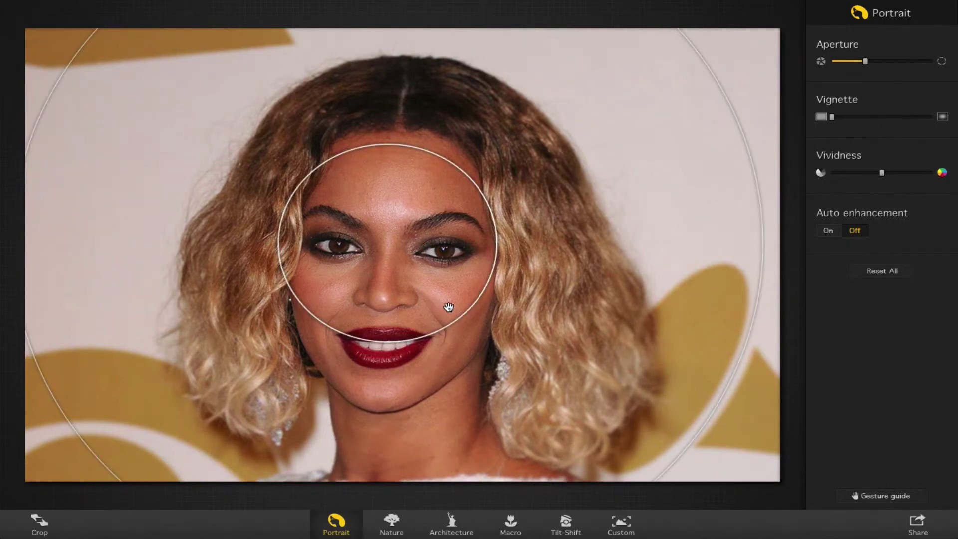
pyautogui.moveTo(457, 321); pyautogui.dragTo(469, 351)
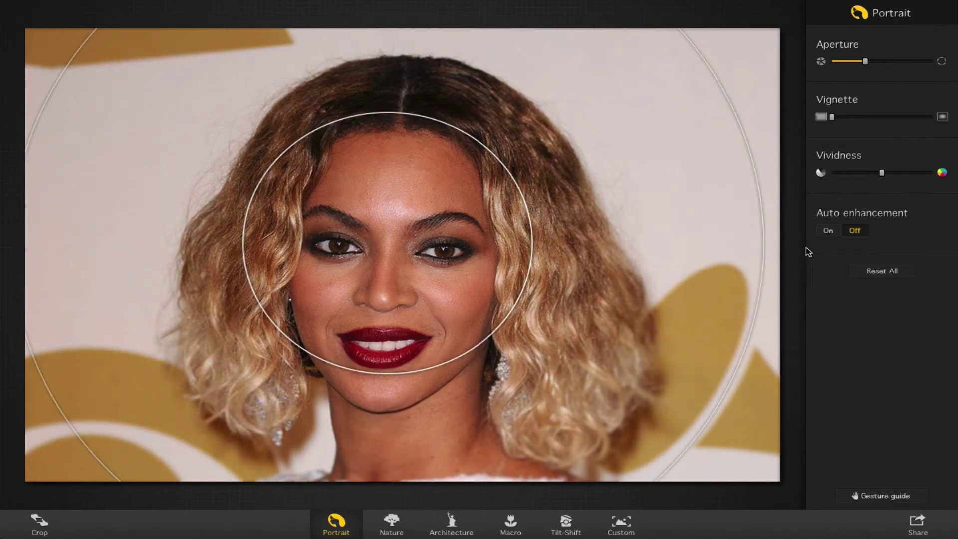
pyautogui.click(834, 237)
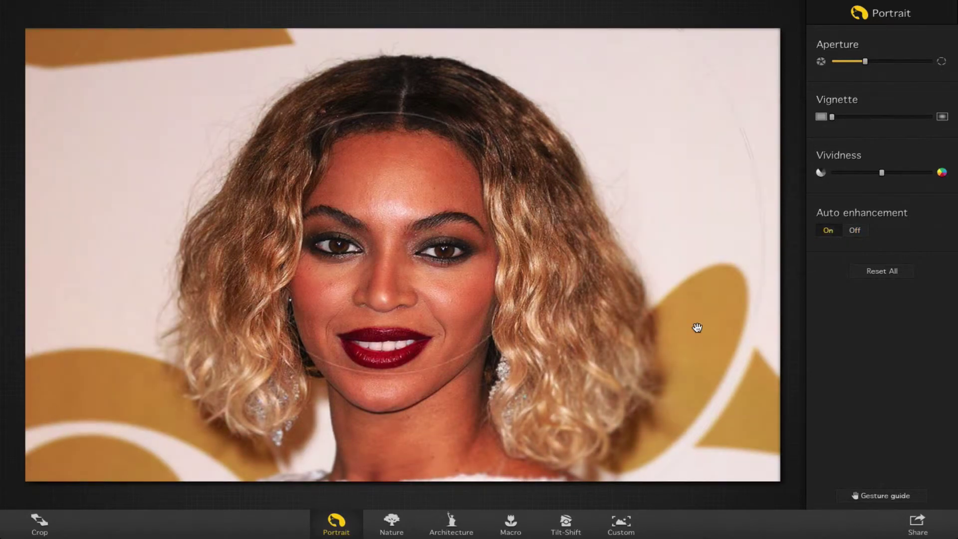
pyautogui.click(855, 232)
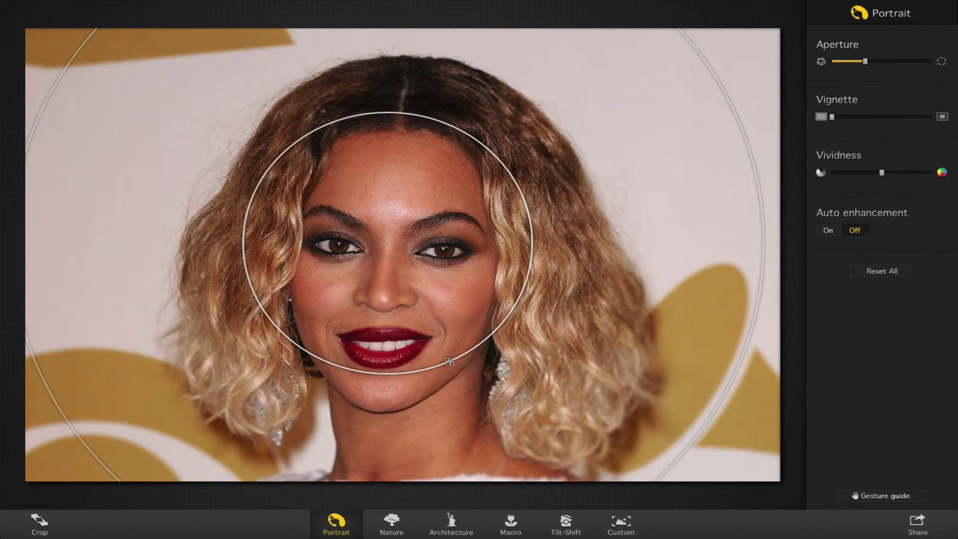
# Step: Try a tiny focus circle around one eye with Auto enhancement on, and reset all Portrait adjustments
pyautogui.moveTo(444, 358); pyautogui.dragTo(450, 258)
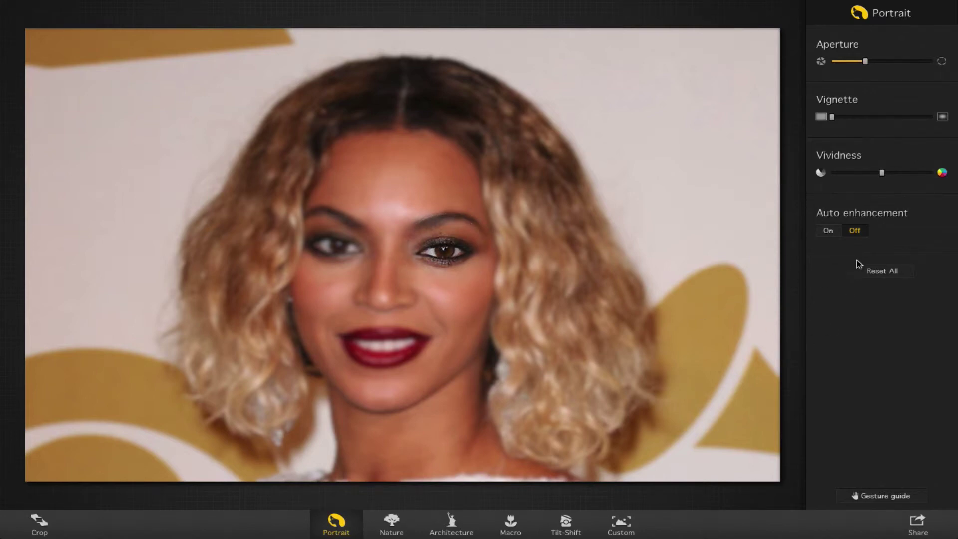
pyautogui.click(832, 234)
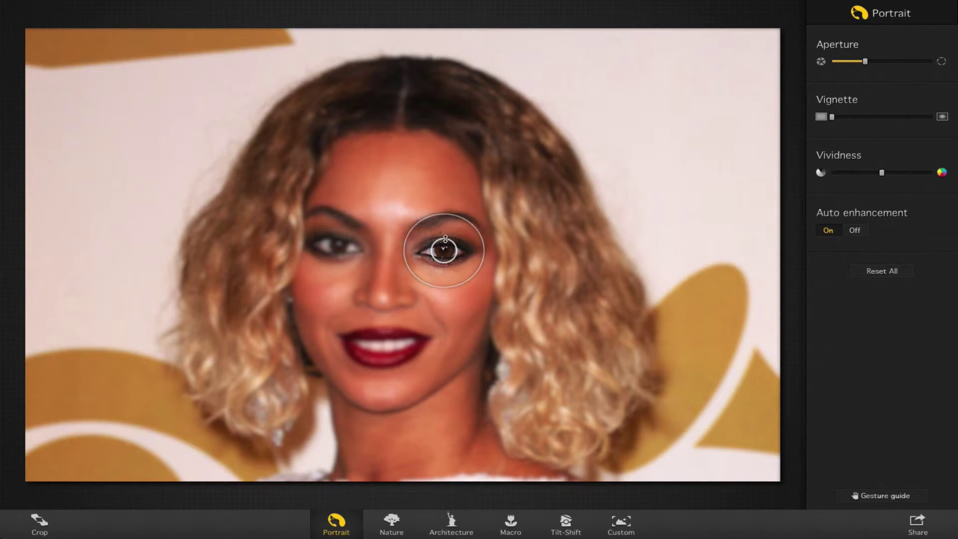
pyautogui.moveTo(835, 118); pyautogui.dragTo(804, 118)
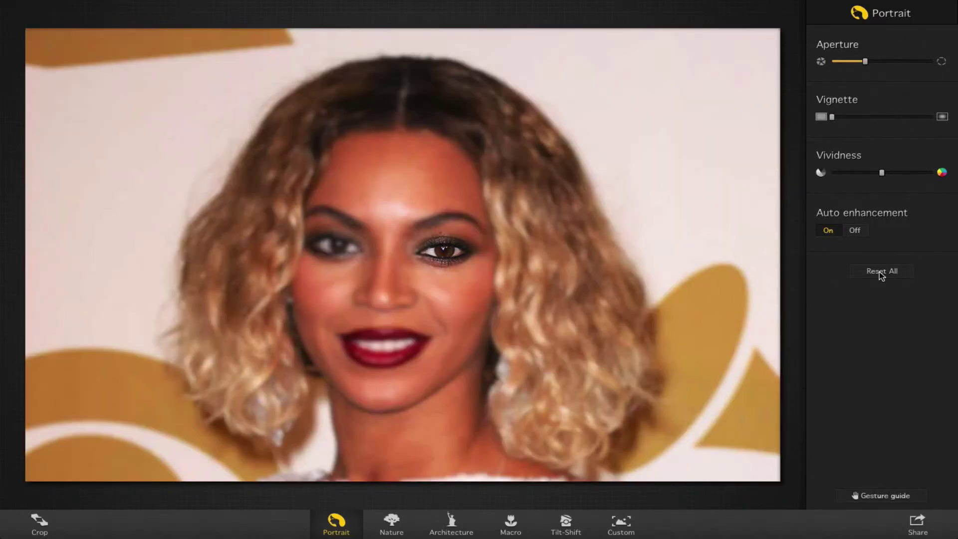
pyautogui.click(884, 272)
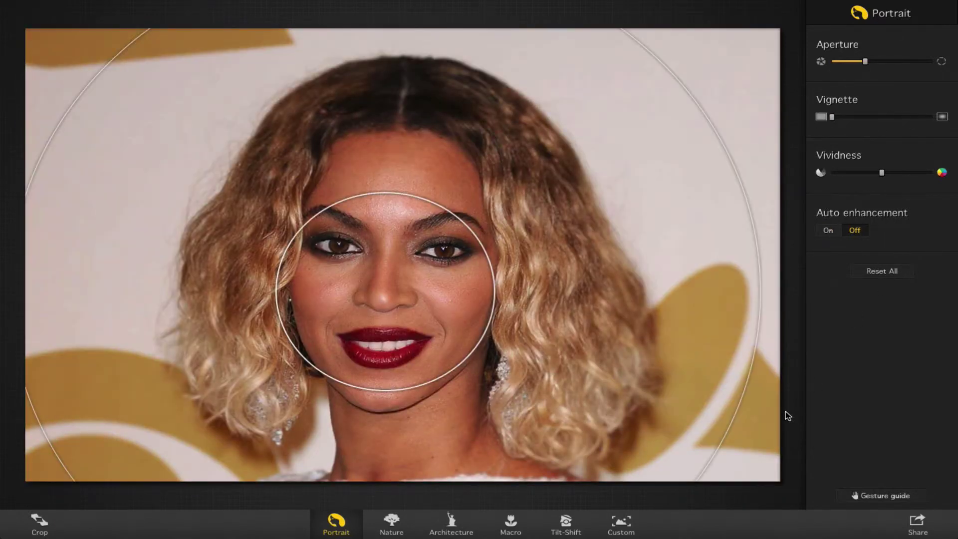
# Step: Take the Beyonce photo's window out of full screen and move it slightly higher on the desktop
pyautogui.moveTo(948, 5)
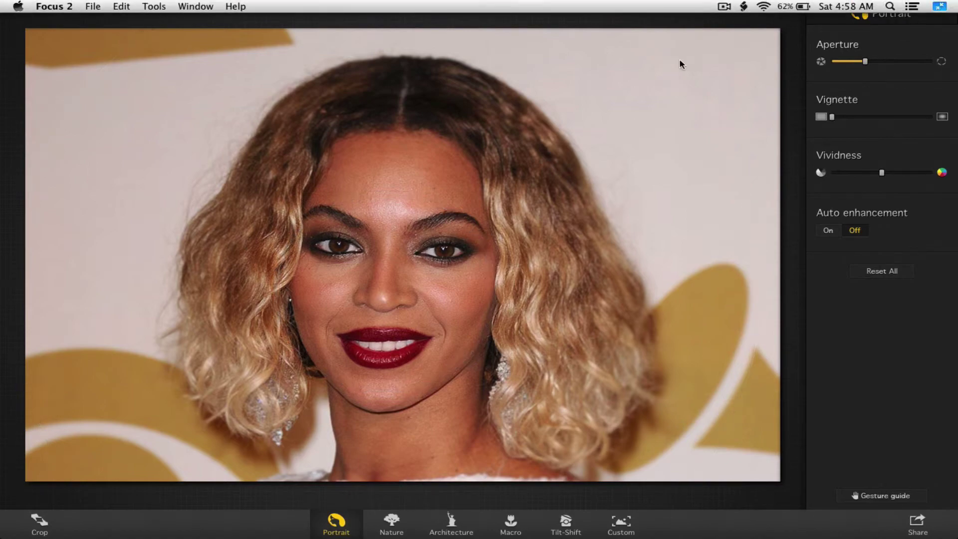
pyautogui.press('ctrl+super+f')
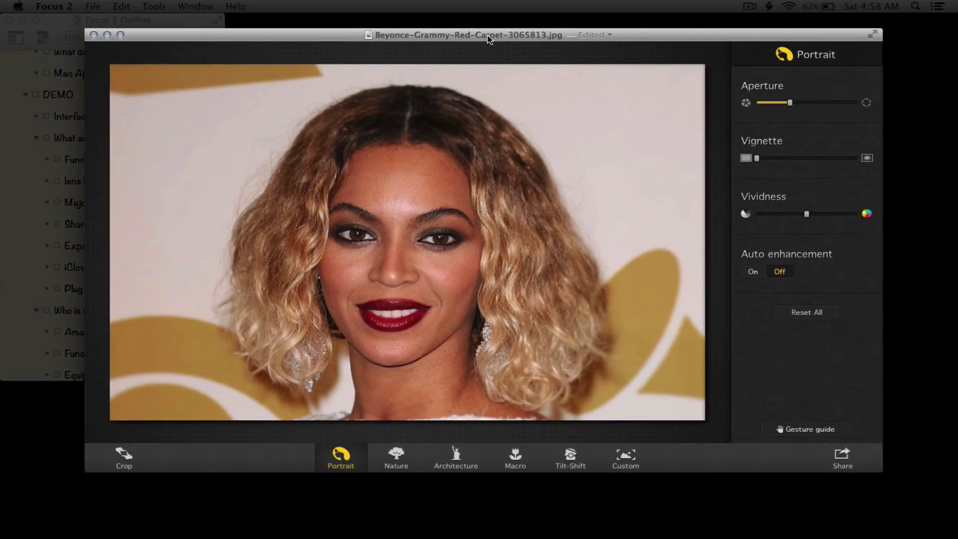
pyautogui.moveTo(489, 39); pyautogui.dragTo(485, 11)
pyautogui.moveTo(345, 264)
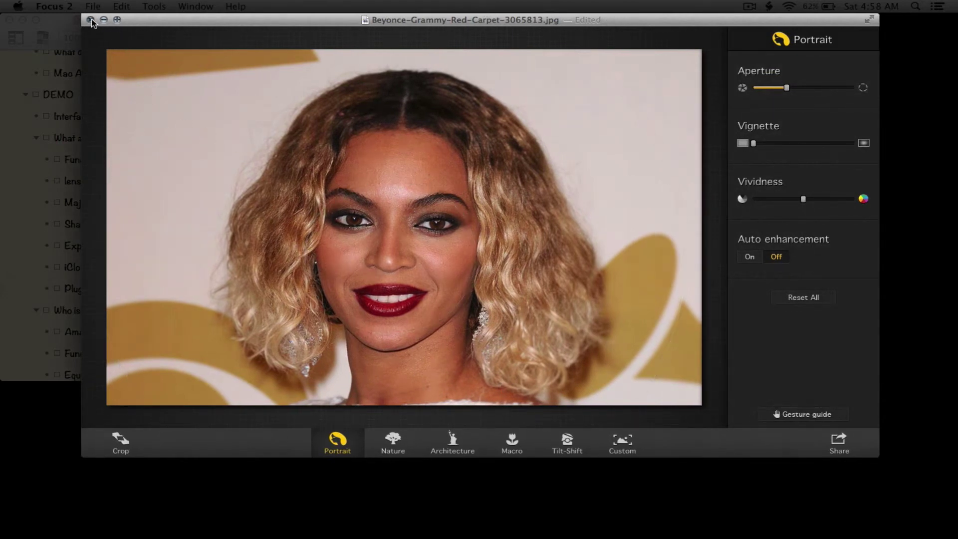
pyautogui.moveTo(626, 353)
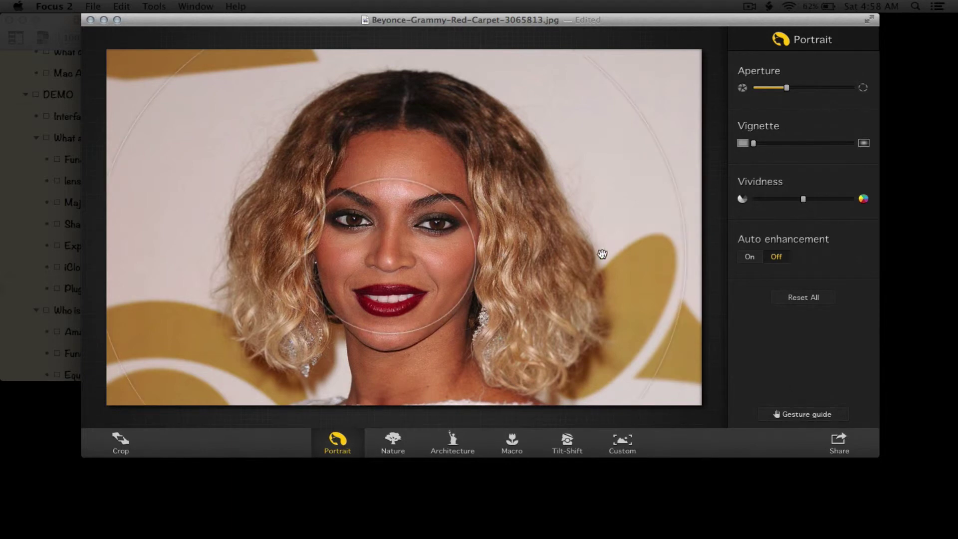
# Step: Examine the photo's export settings and the available file formats, and cancel the export
pyautogui.click(838, 441)
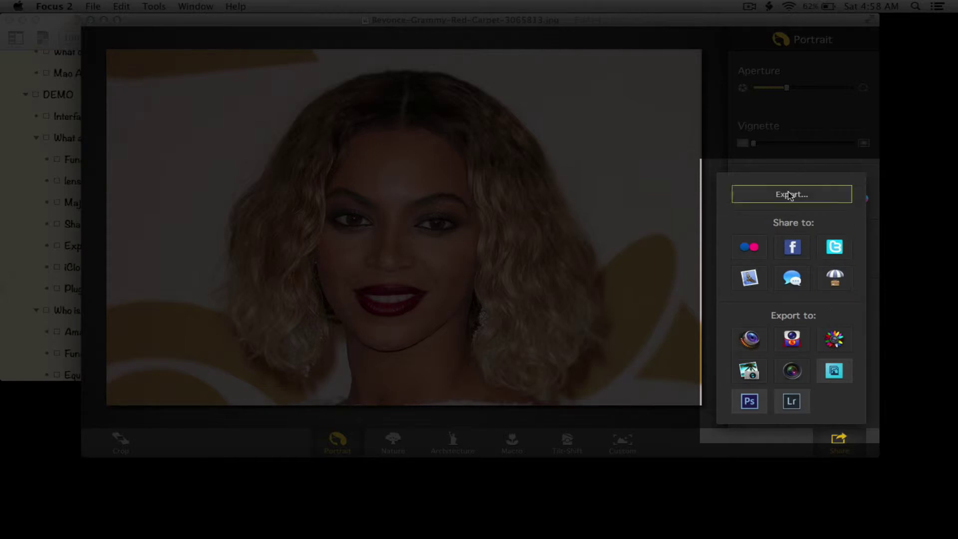
pyautogui.click(804, 196)
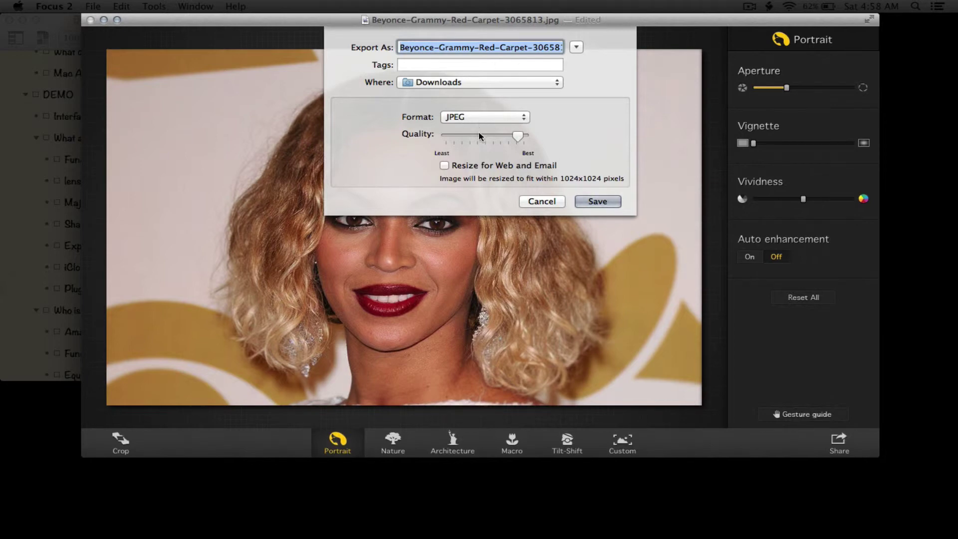
pyautogui.click(487, 119)
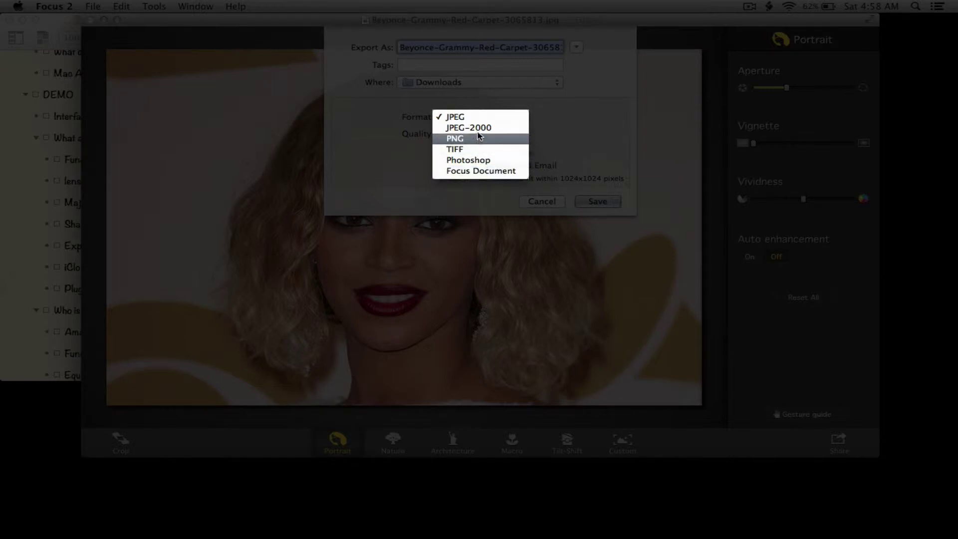
pyautogui.click(588, 136)
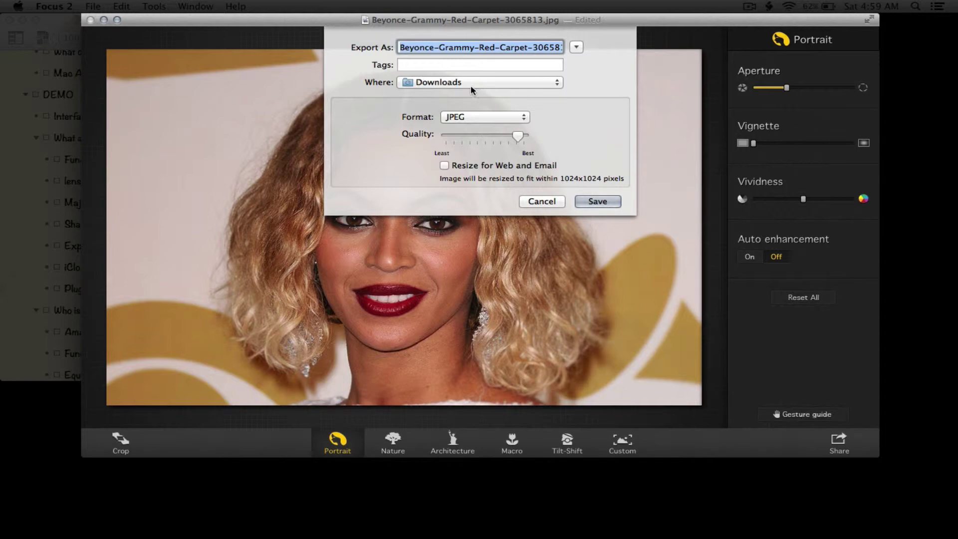
pyautogui.click(543, 201)
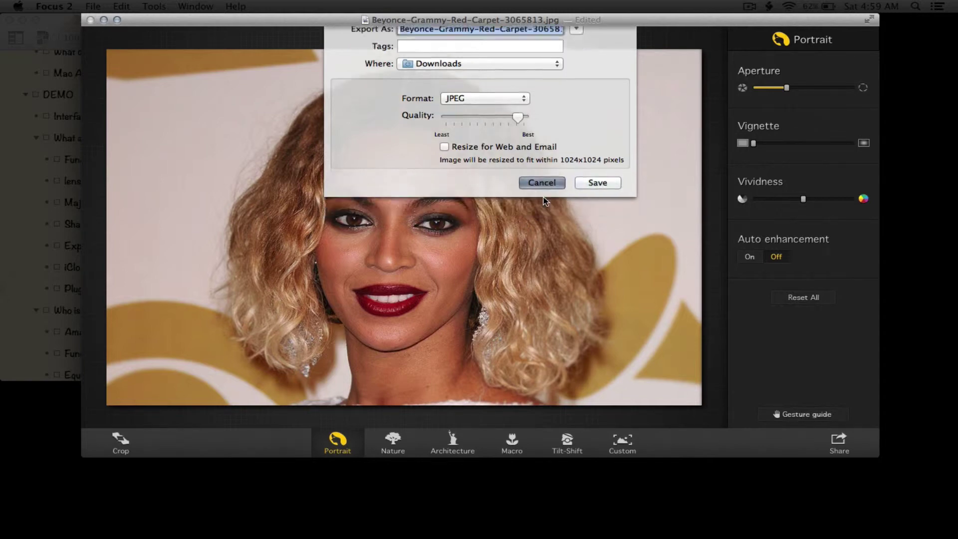
# Step: Review the services and external applications offered as share and export destinations for the photo
pyautogui.click(839, 442)
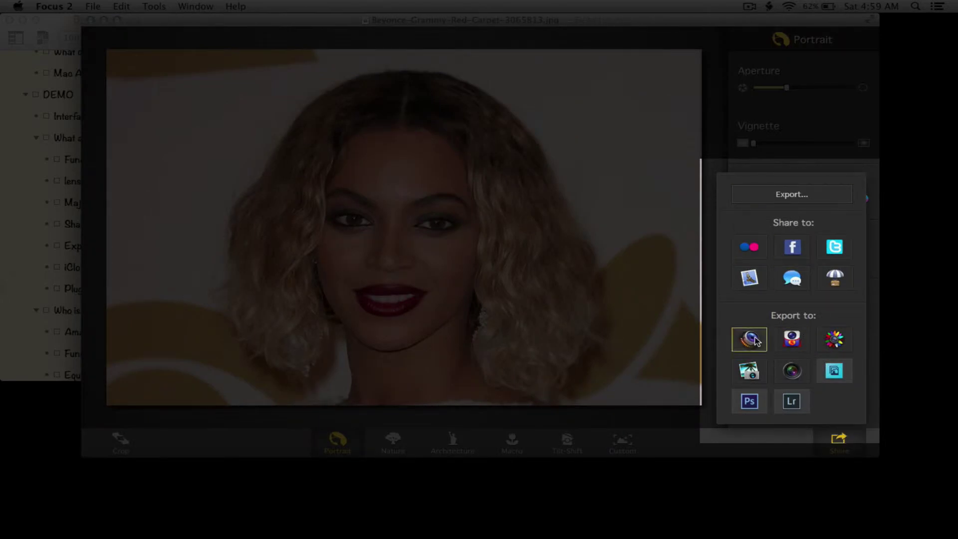
pyautogui.click(798, 370)
pyautogui.click(841, 441)
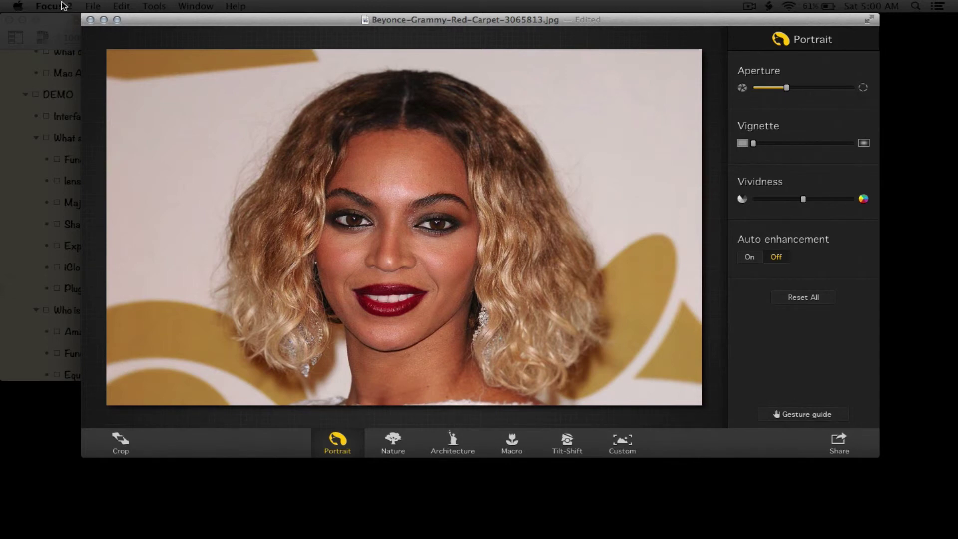
# Step: Check the installed version in the program's About information, and close it
pyautogui.click(63, 6)
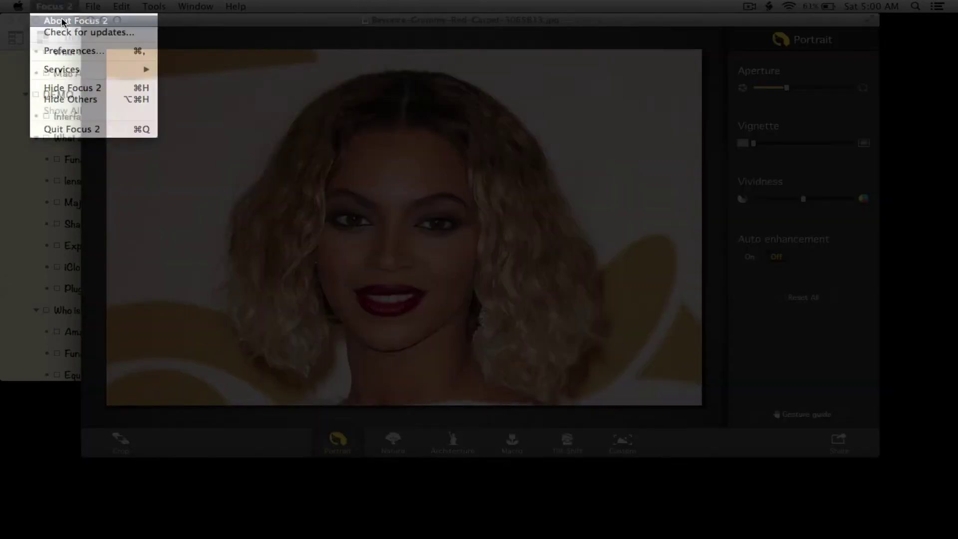
pyautogui.click(62, 20)
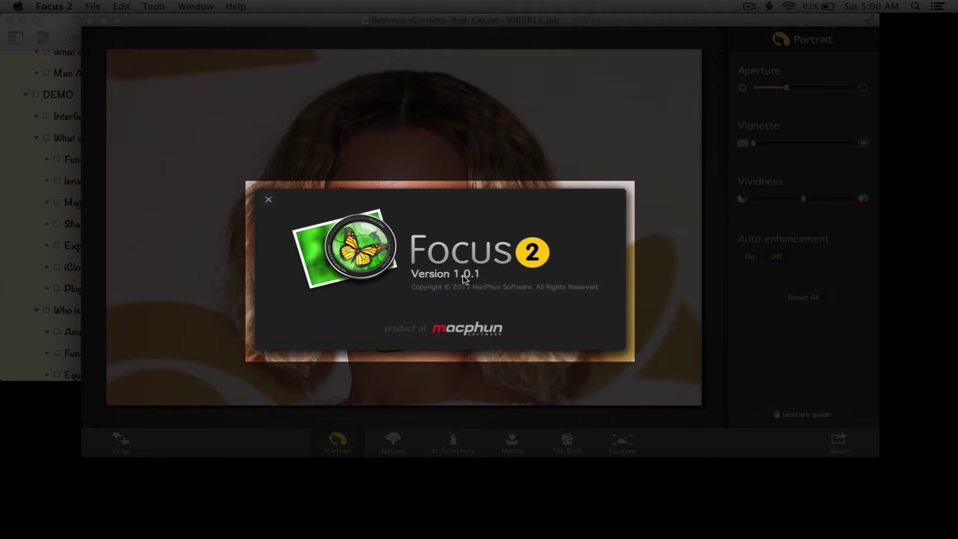
pyautogui.click(268, 198)
# Step: Open the program preferences and examine the Default File Type choices, keeping Original Format
pyautogui.click(54, 6)
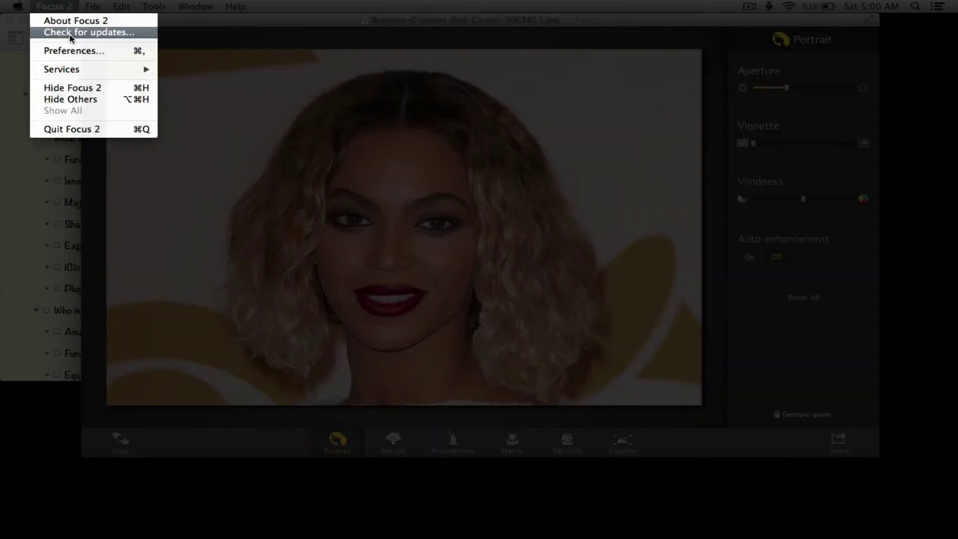
pyautogui.click(71, 53)
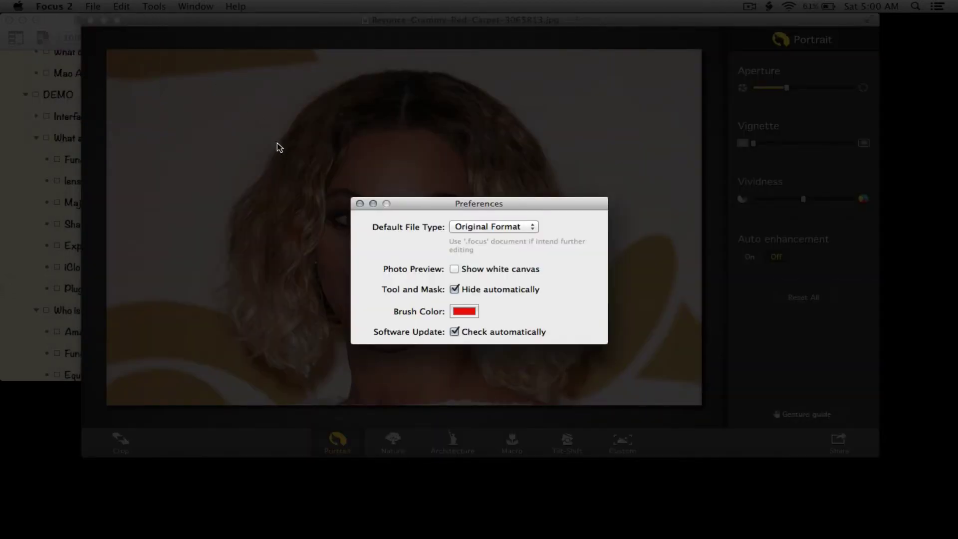
pyautogui.moveTo(447, 204); pyautogui.dragTo(378, 135)
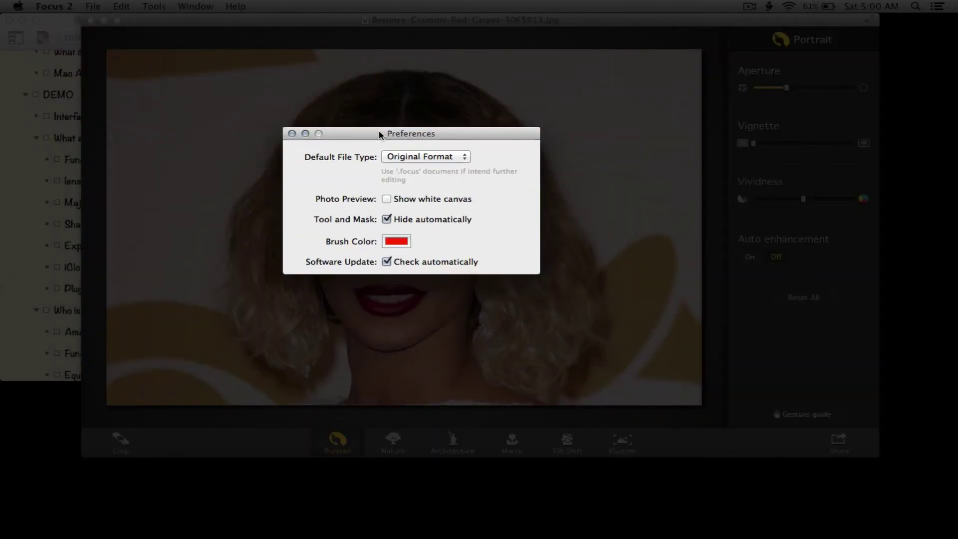
pyautogui.click(442, 156)
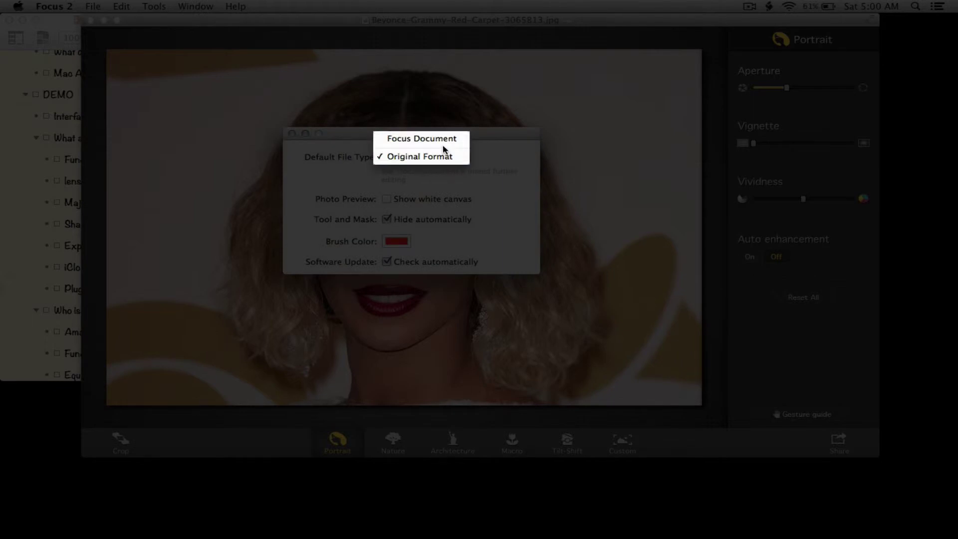
pyautogui.click(500, 165)
# Step: Try the white canvas option for the photo preview, turn it back off, and close the preferences
pyautogui.click(394, 200)
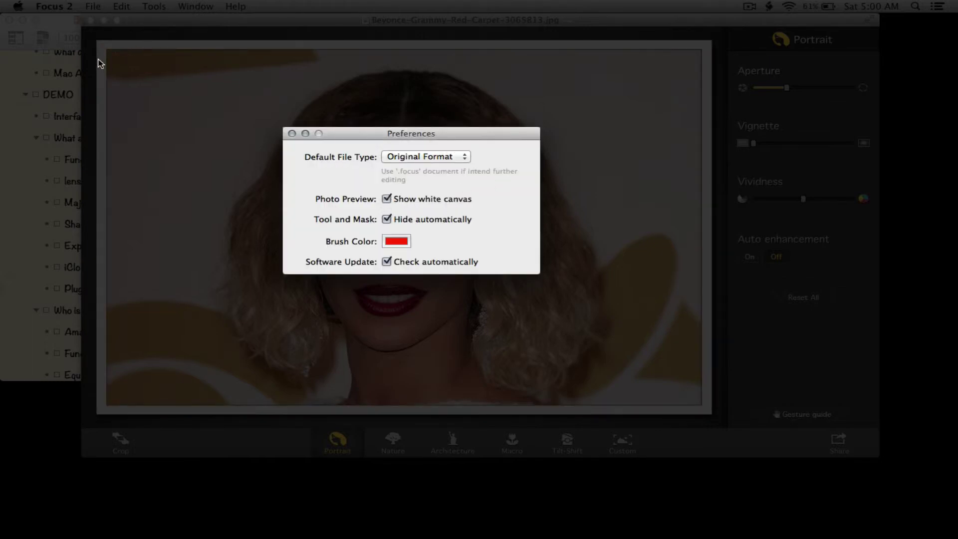
pyautogui.click(388, 198)
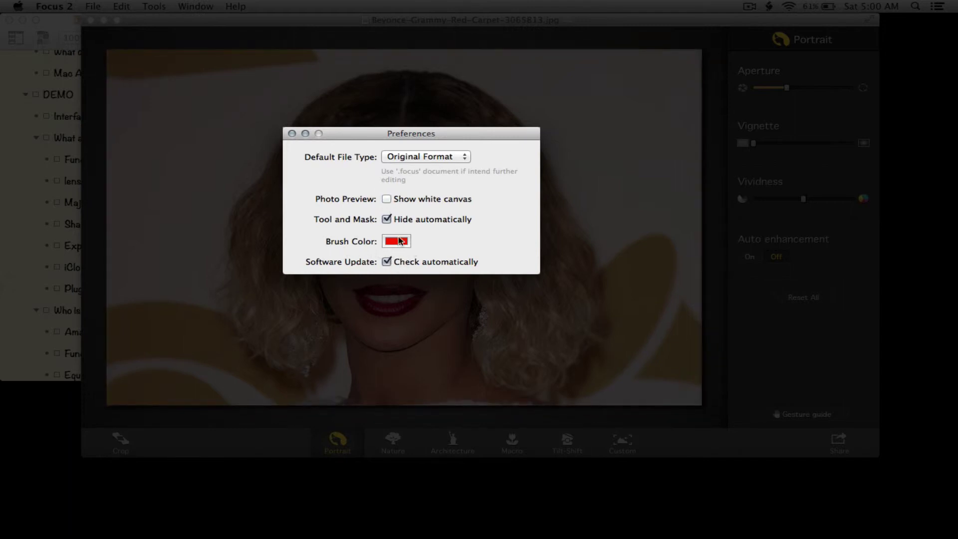
pyautogui.click(292, 133)
# Step: Examine the file commands and compare their export and share destinations with the photo's own sharing options
pyautogui.click(93, 6)
pyautogui.moveTo(118, 45)
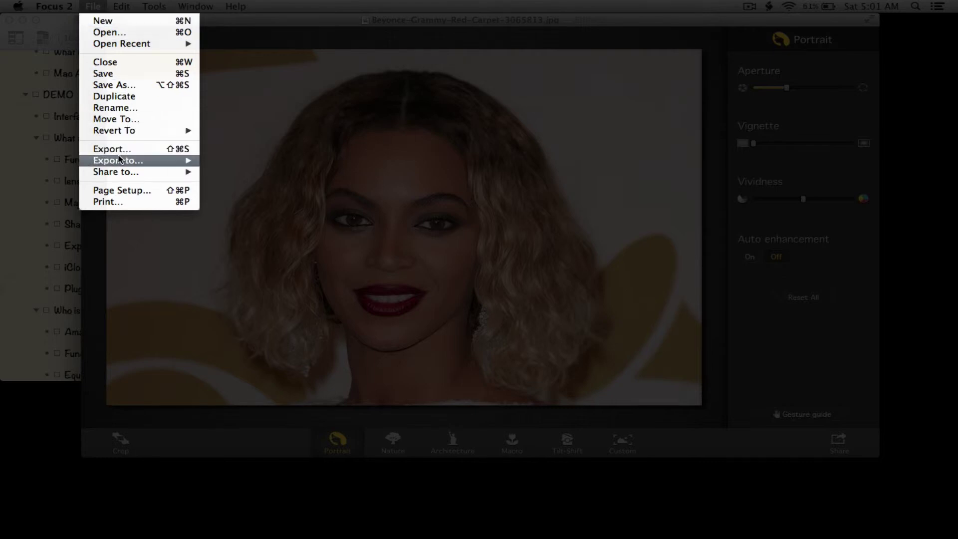
pyautogui.moveTo(118, 158)
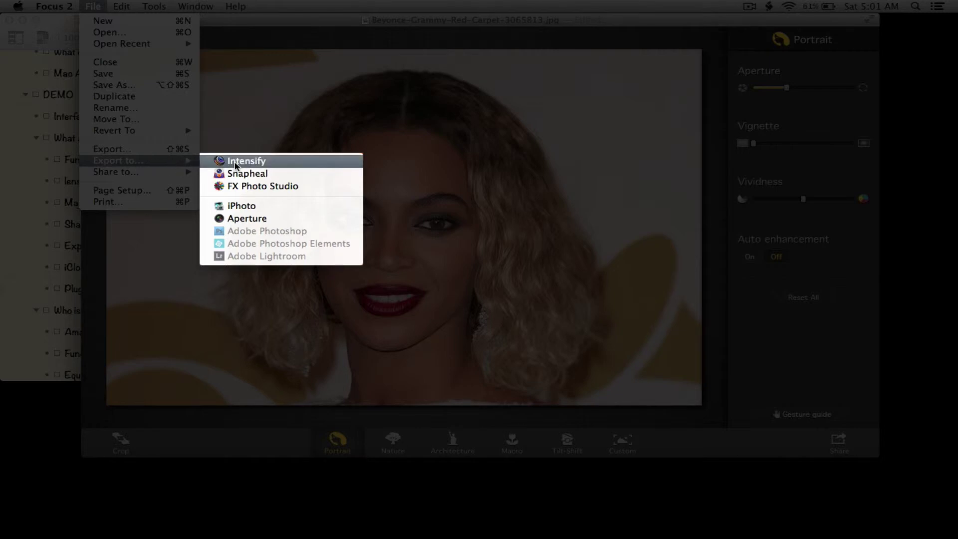
pyautogui.click(781, 376)
pyautogui.click(837, 450)
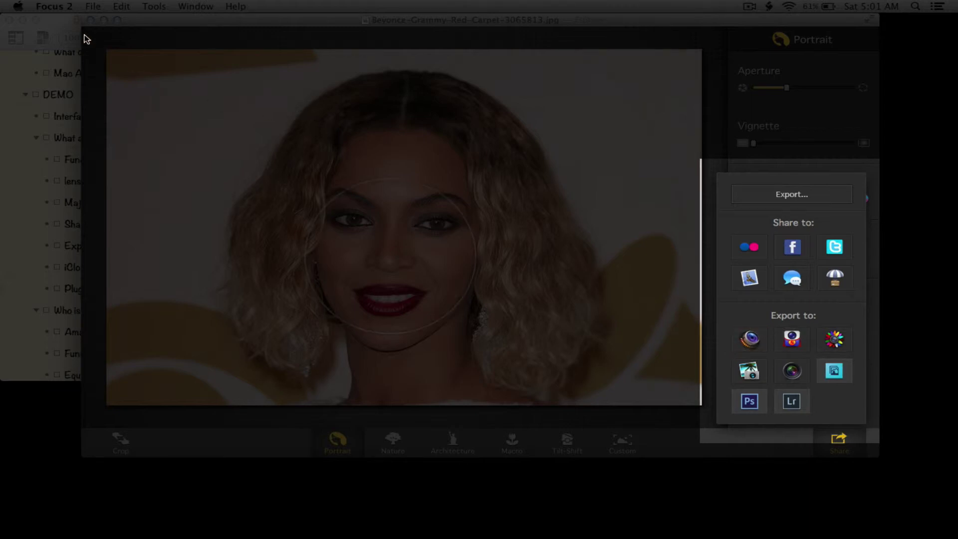
pyautogui.click(93, 6)
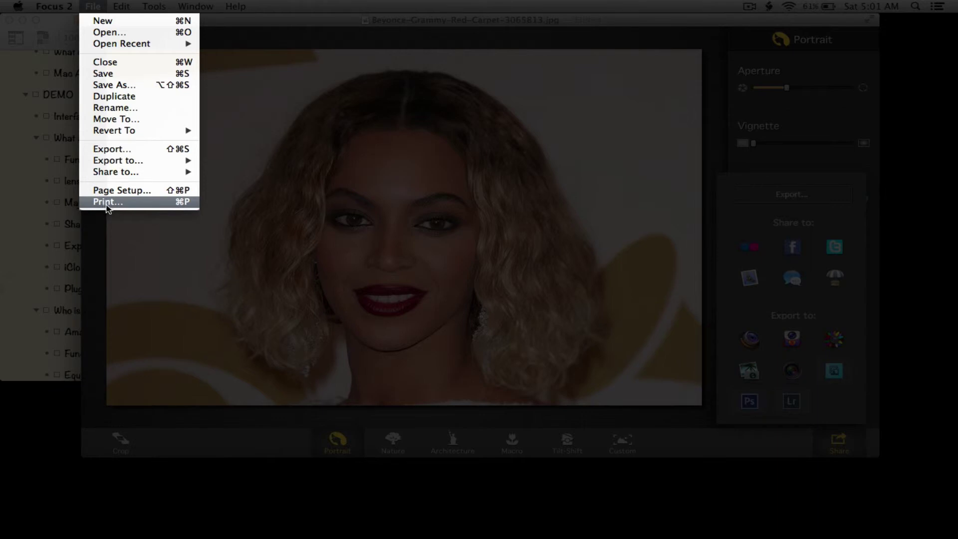
pyautogui.moveTo(128, 177)
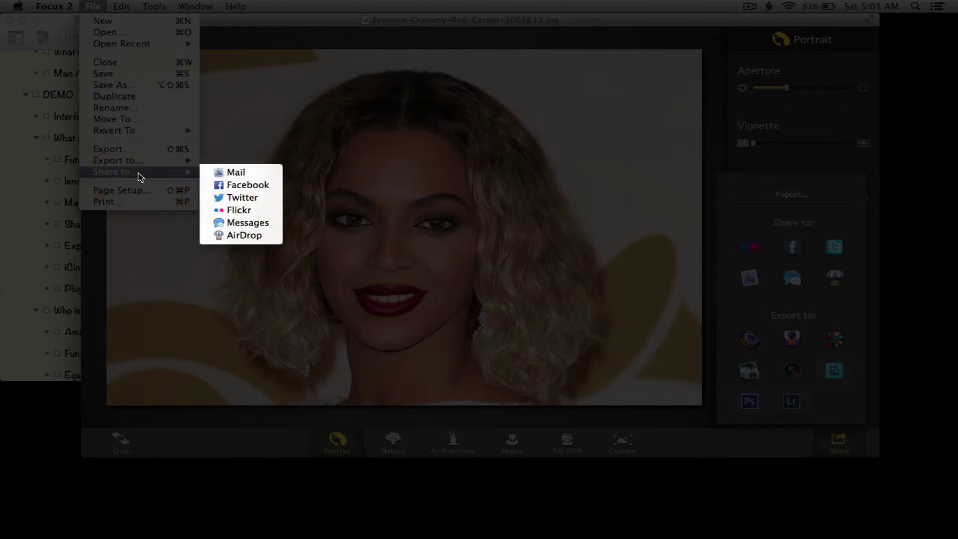
# Step: Review the editing commands, the focus tools, and the Image Adjustments and Current Tool commands
pyautogui.moveTo(121, 6)
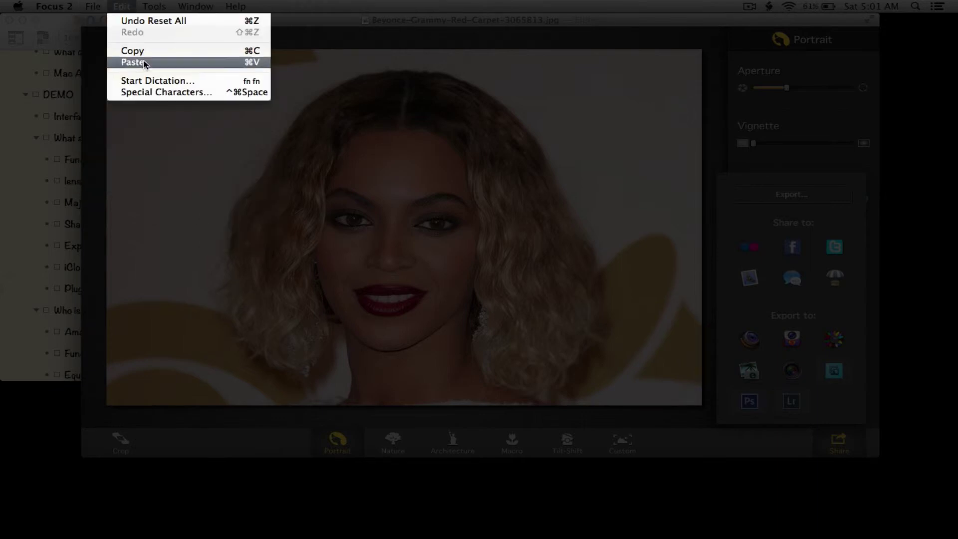
pyautogui.moveTo(154, 6)
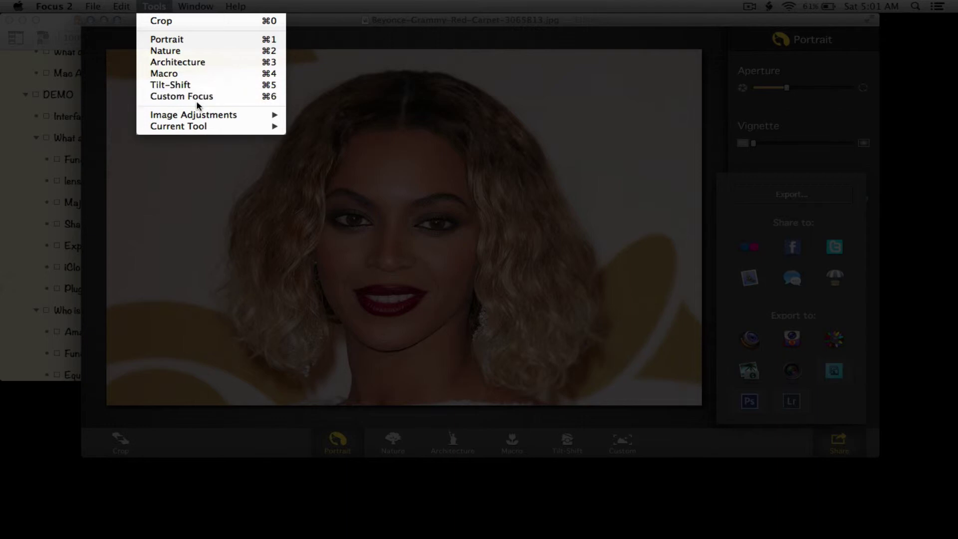
pyautogui.moveTo(202, 118)
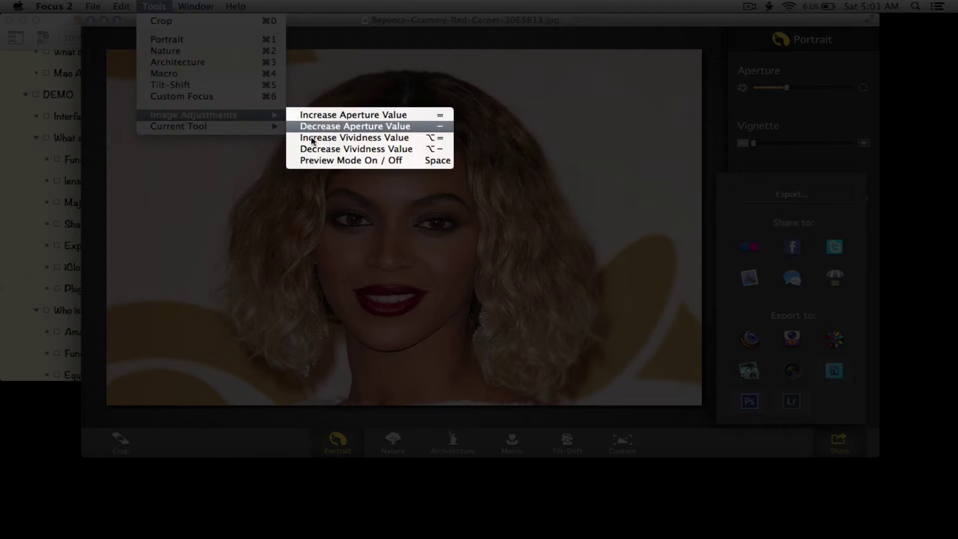
pyautogui.moveTo(252, 129)
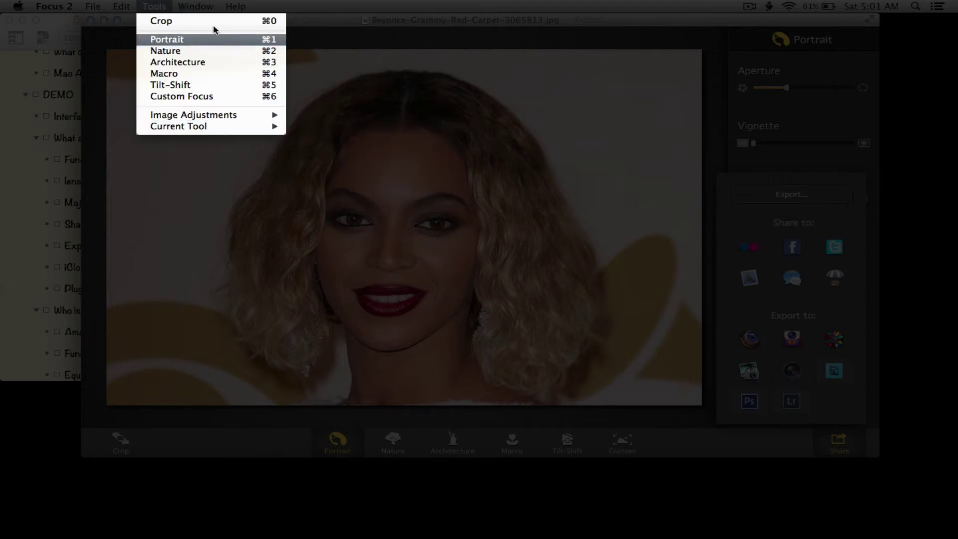
# Step: Review the window commands and the available help resources, and close the list
pyautogui.moveTo(196, 6)
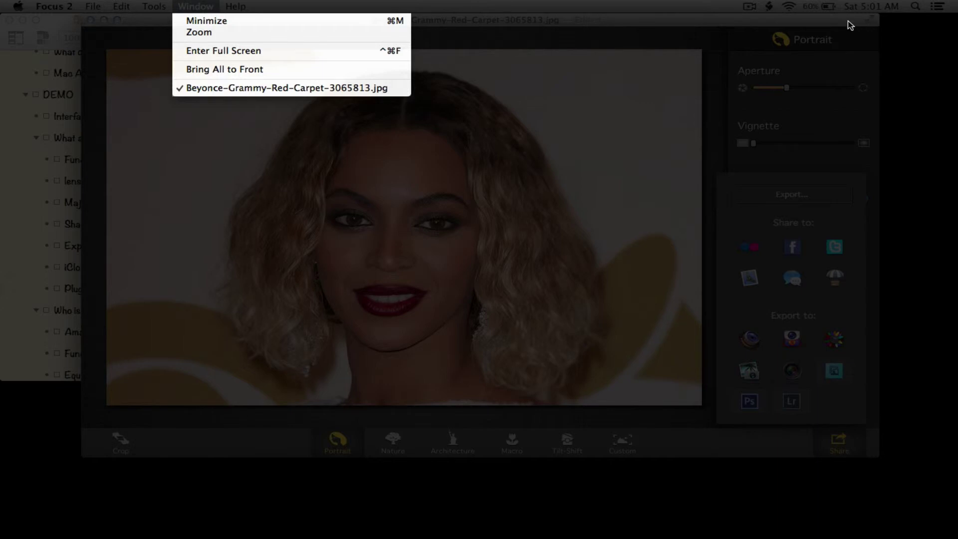
pyautogui.moveTo(233, 6)
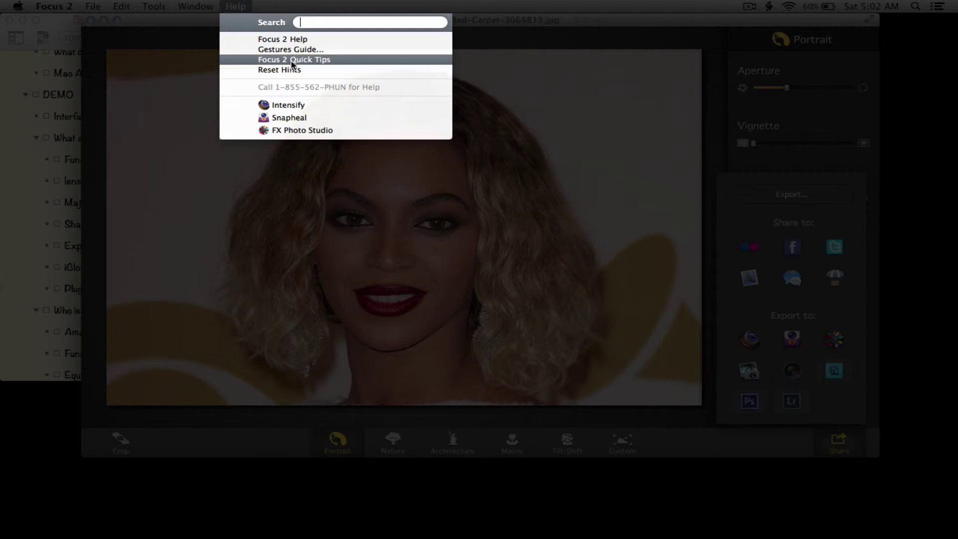
pyautogui.click(304, 8)
pyautogui.click(232, 6)
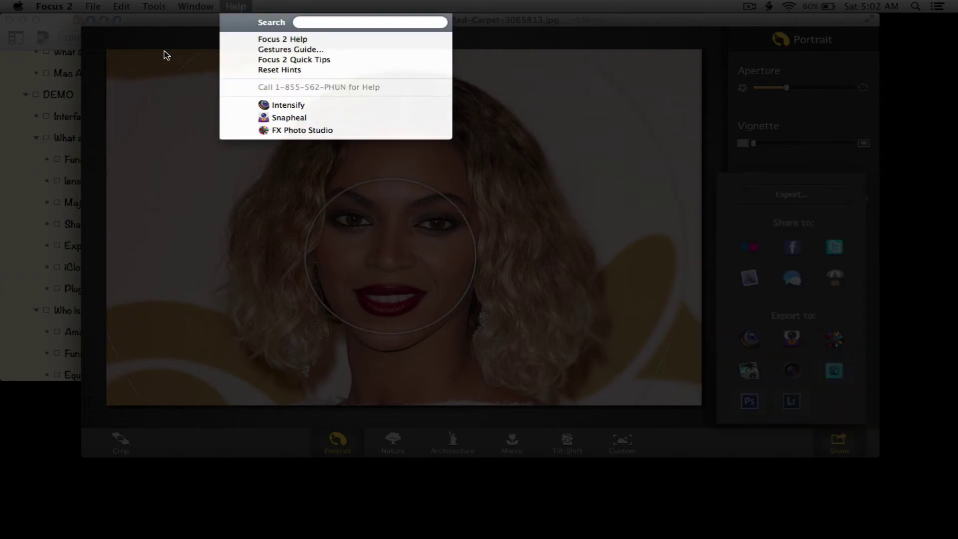
pyautogui.click(156, 26)
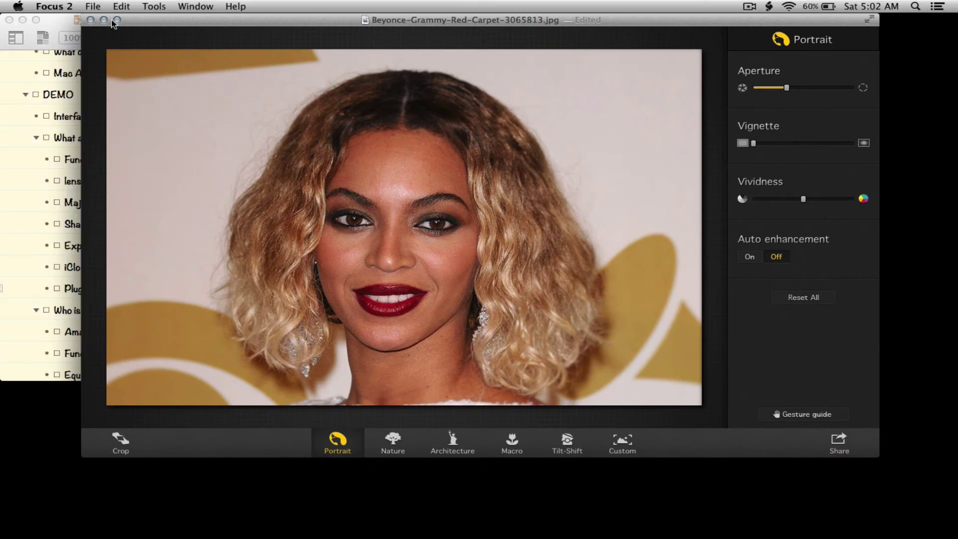
# Step: Switch to OmniOutliner and read the Focus 2 Outline from the core features through the audience, platform and rating sections to the conclusion
pyautogui.click(57, 14)
pyautogui.scroll(-3, 118, 253)
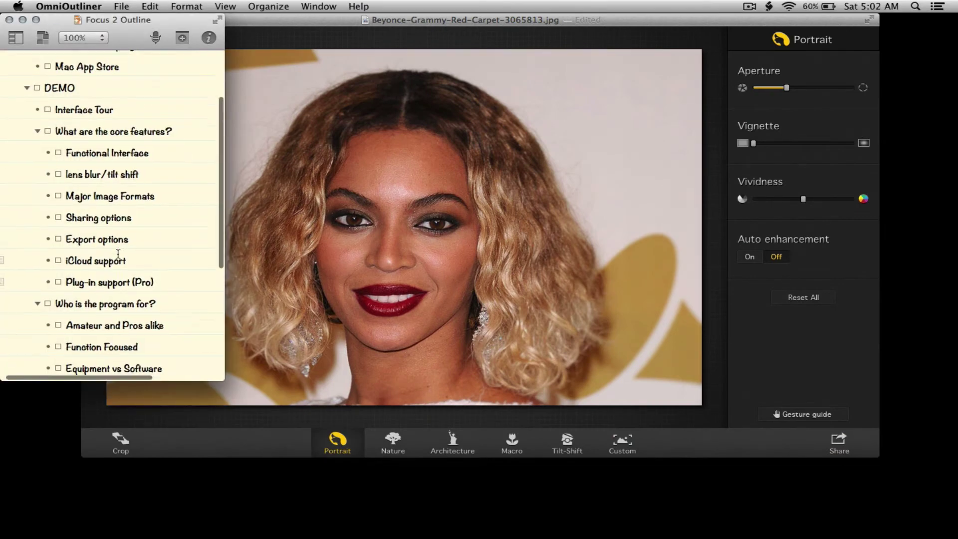
pyautogui.scroll(-5, 118, 253)
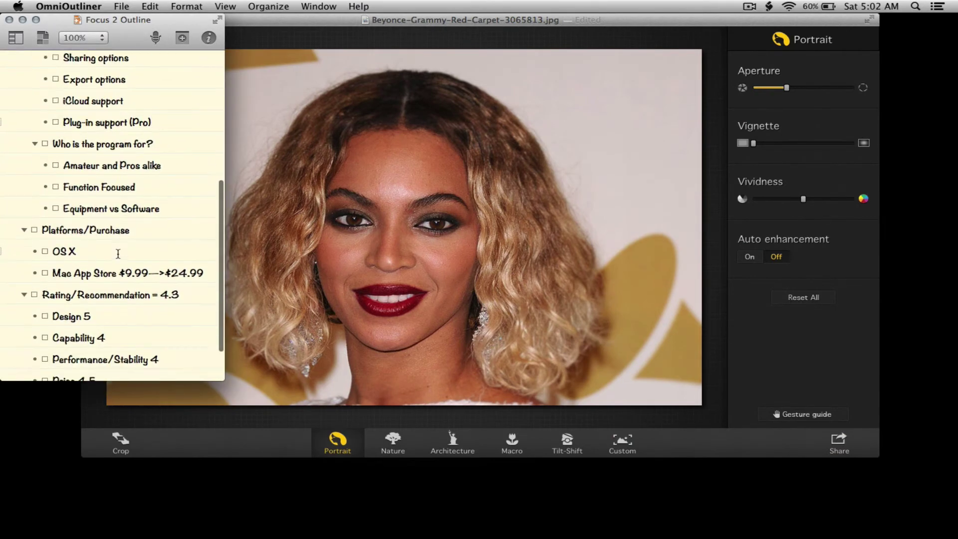
pyautogui.scroll(-1, 118, 253)
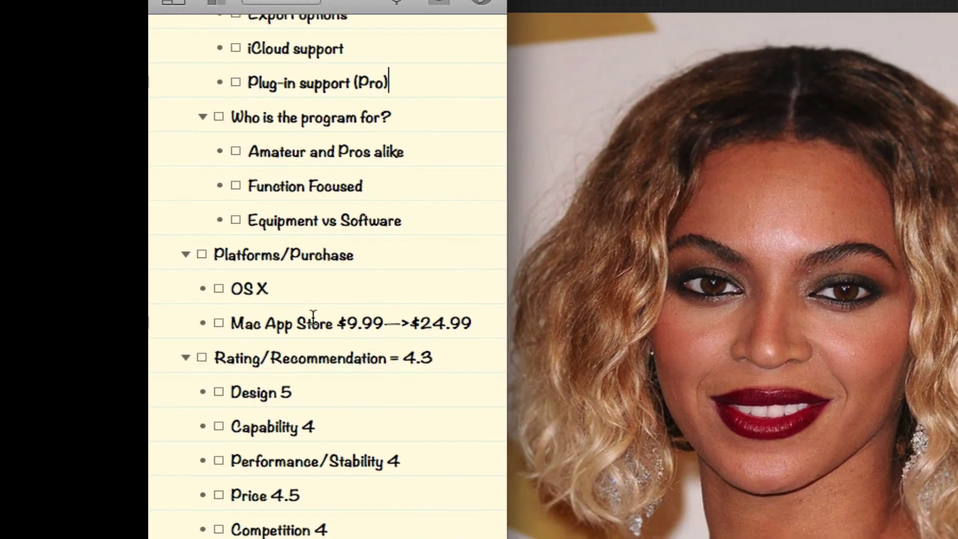
pyautogui.scroll(-2, 147, 256)
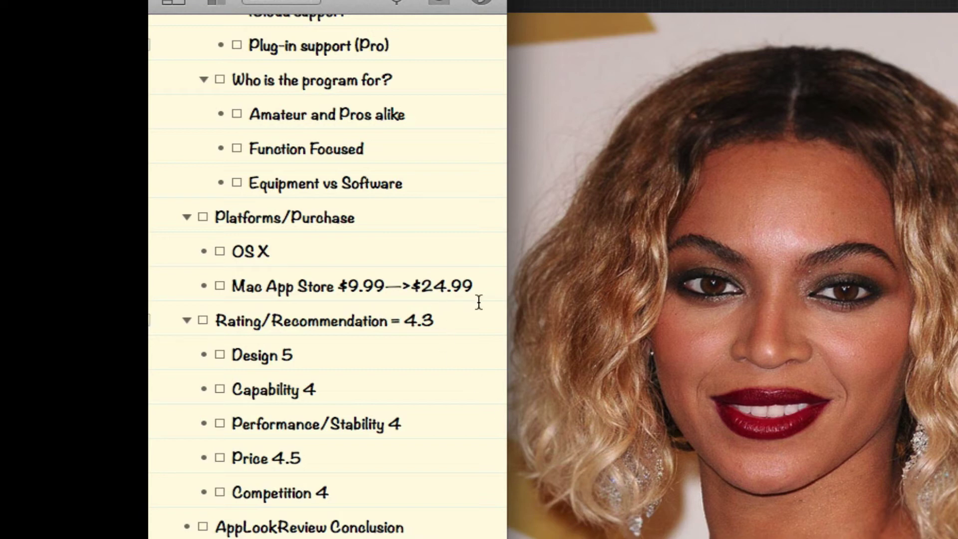
pyautogui.hscroll(2, 392, 378)
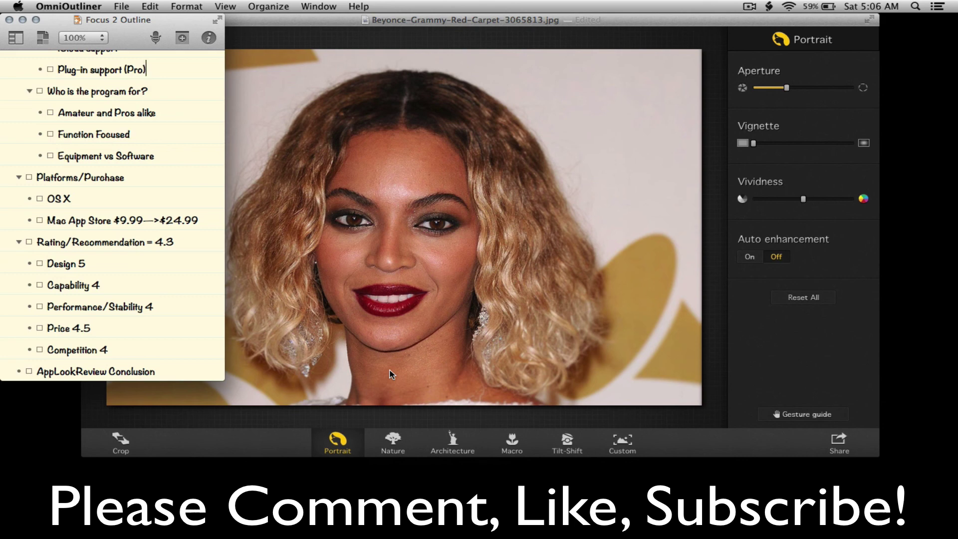
pyautogui.click(745, 9)
pyautogui.click(754, 31)
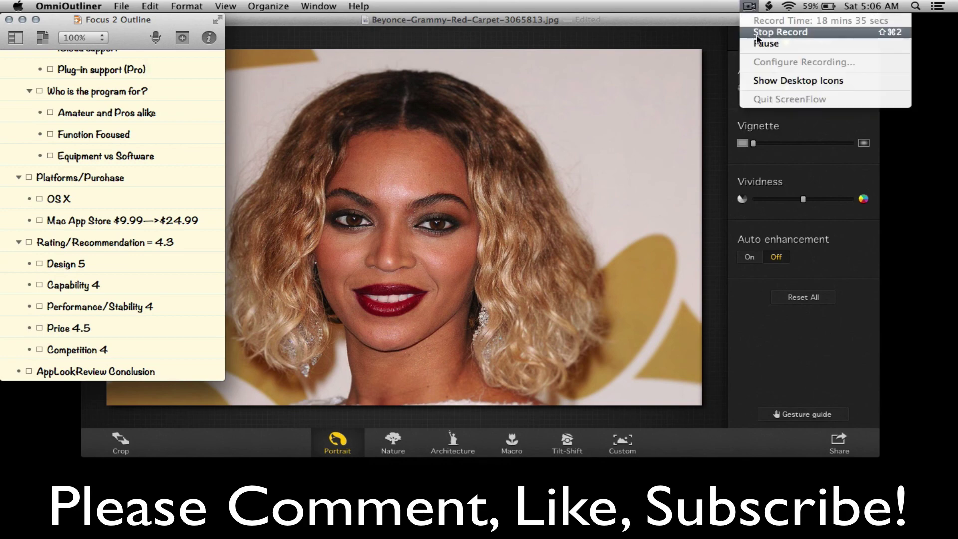